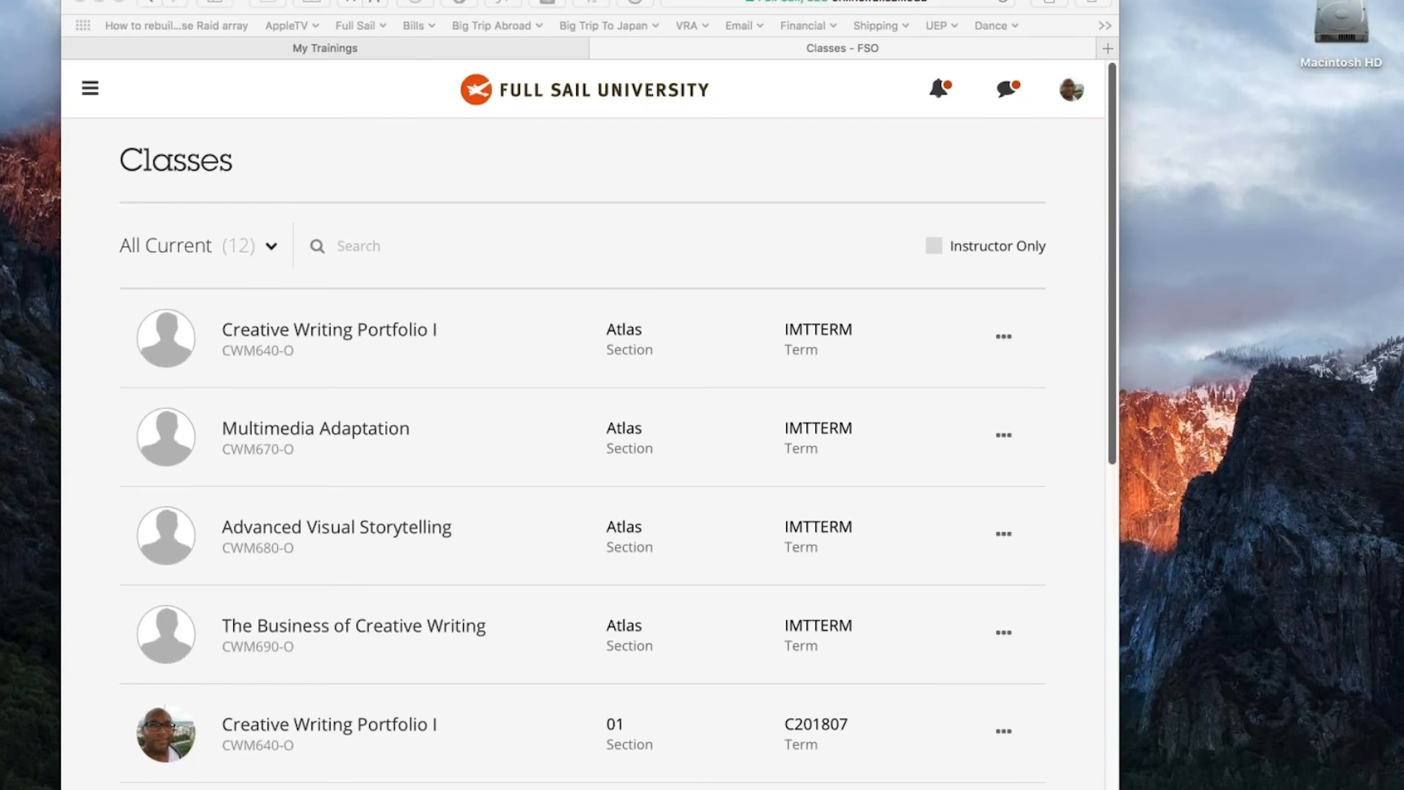
# - Search for Disk Utility with Spotlight and open it
pyautogui.press('super+space')
pyautogui.write('scree')
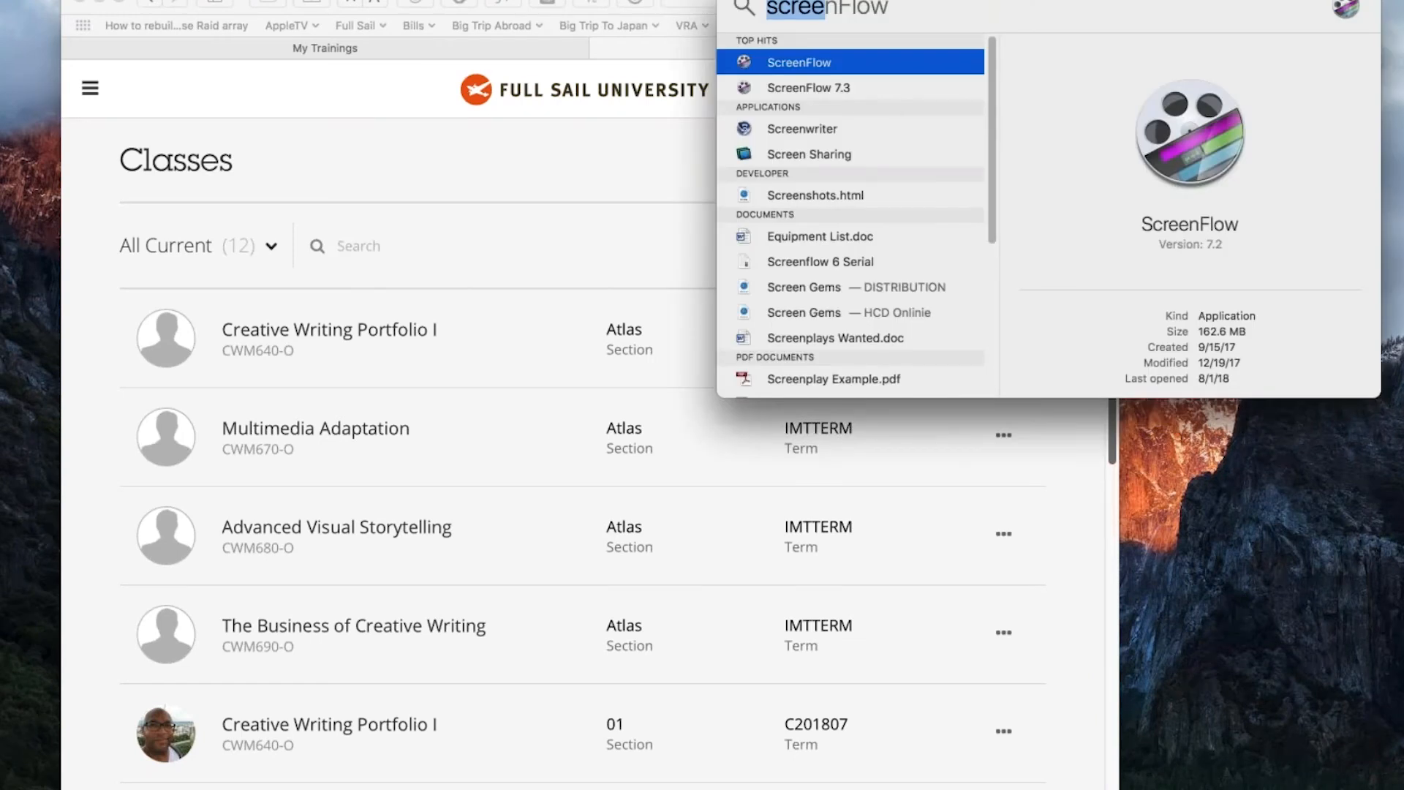
pyautogui.write('di')
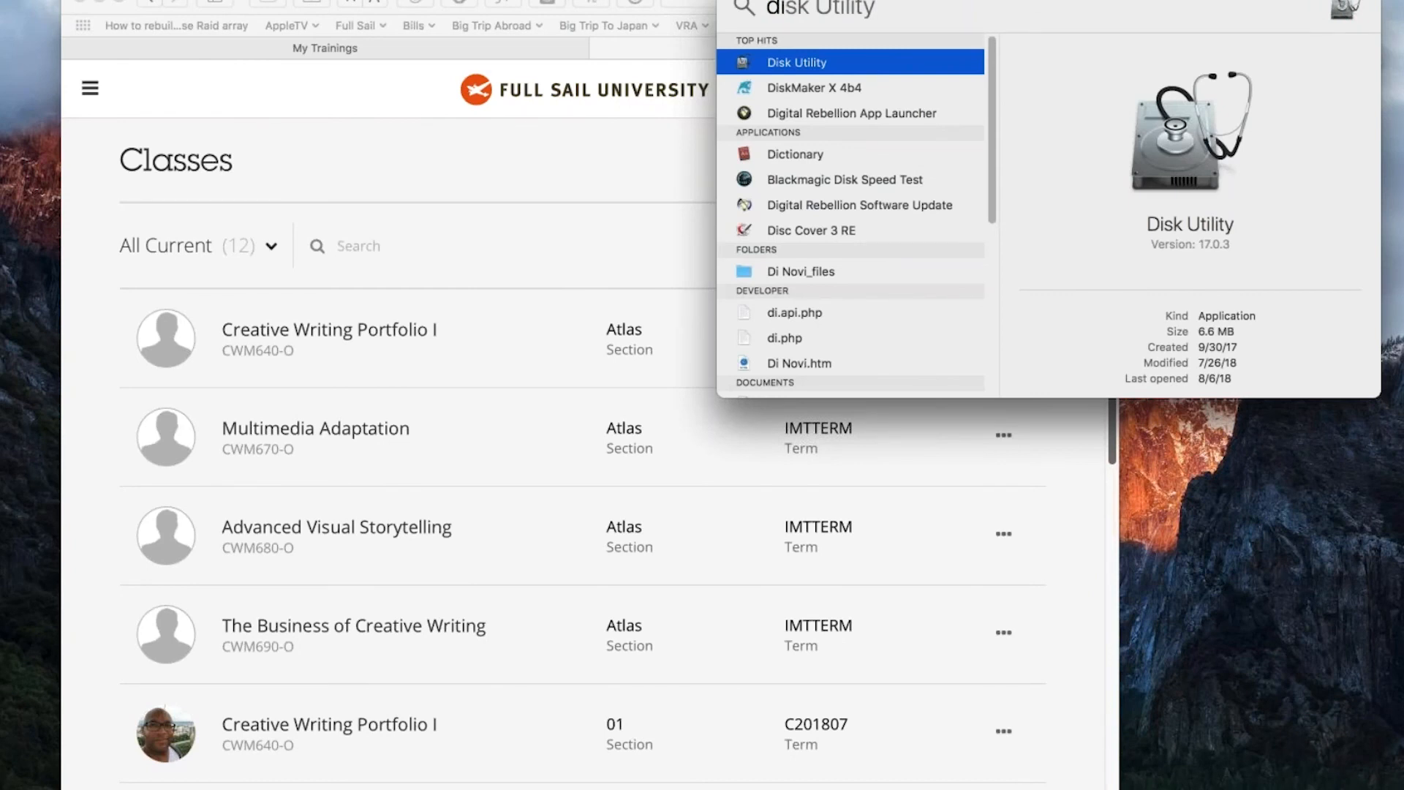
pyautogui.click(827, 64)
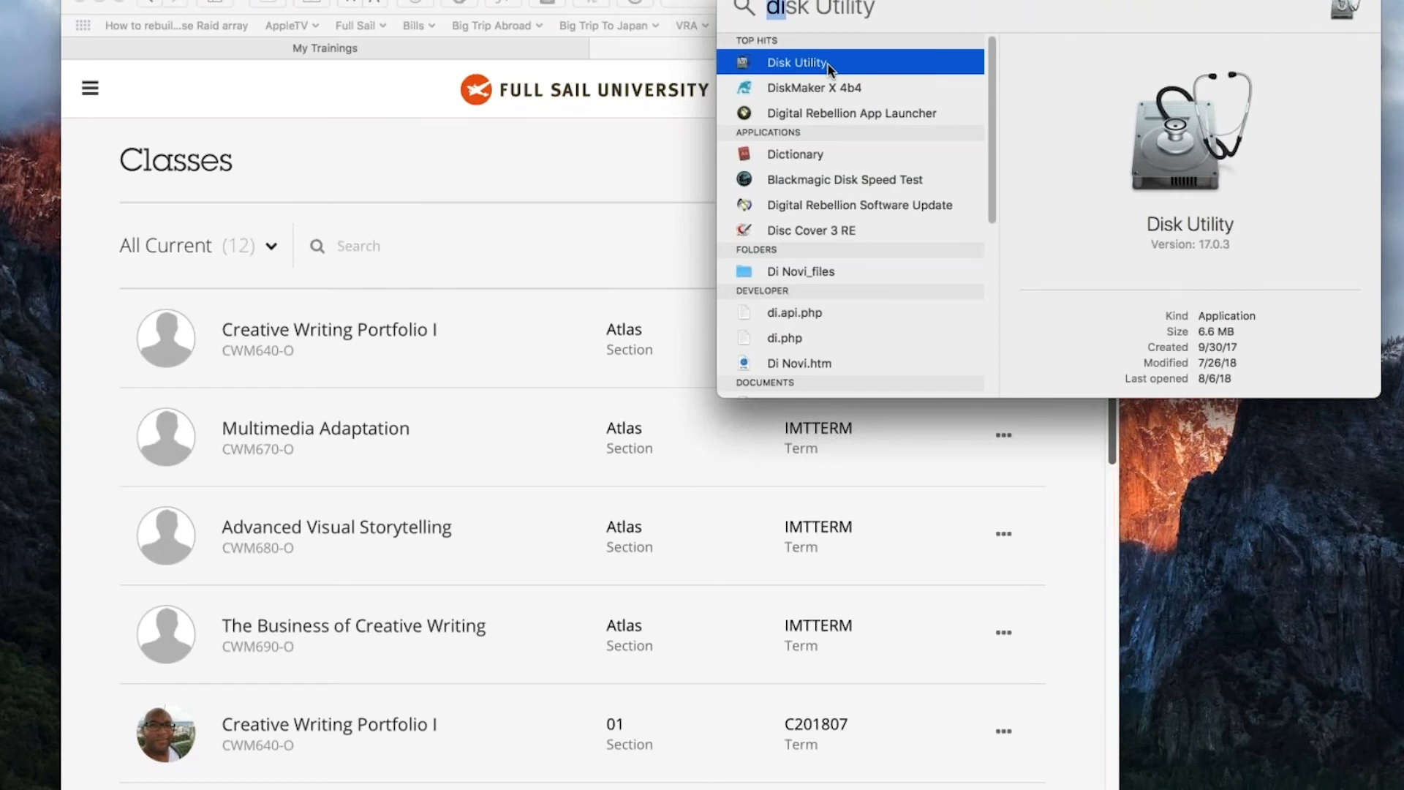
pyautogui.doubleClick(769, 65)
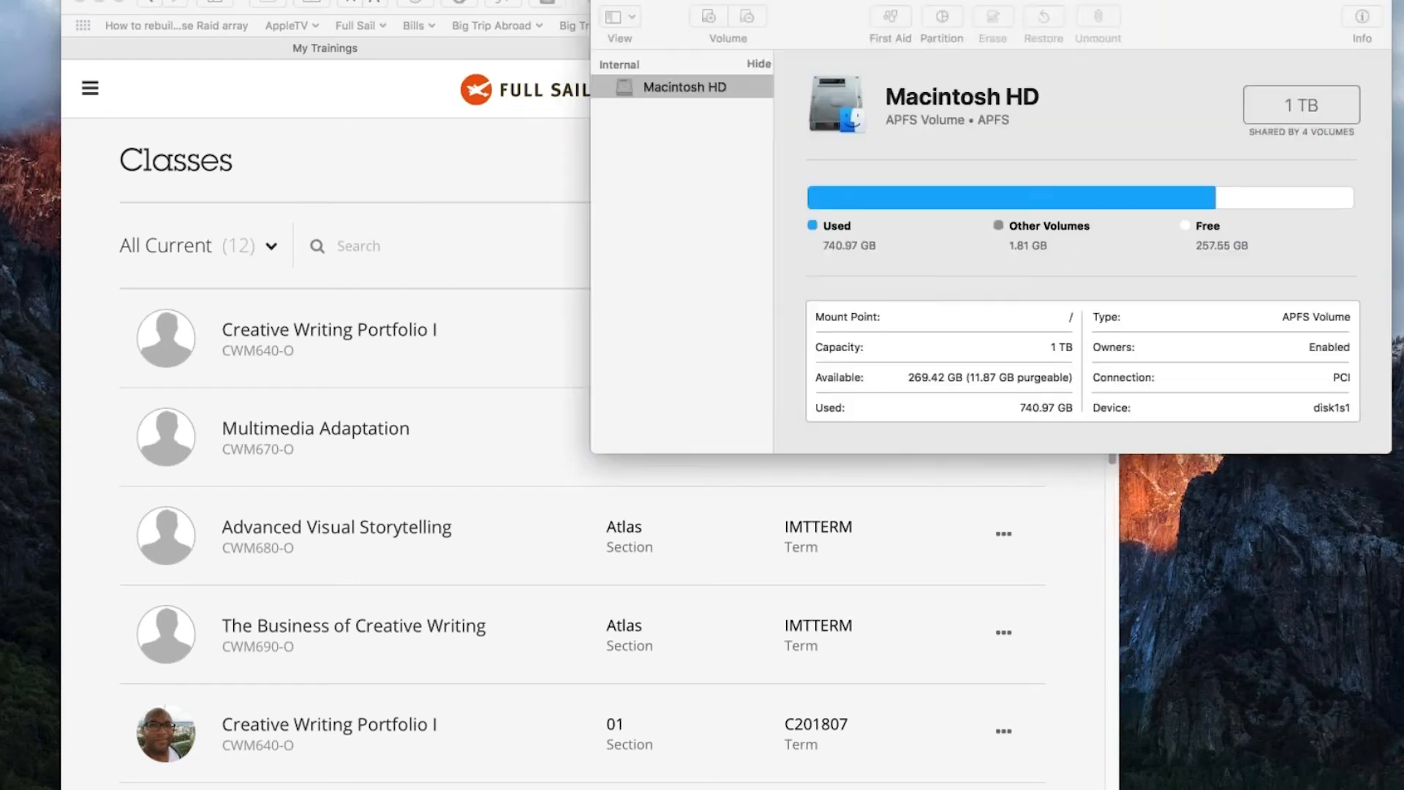
# - Bring up First Aid for the Macintosh HD volume, dismiss it without running, and close Disk Utility
pyautogui.moveTo(812, 29); pyautogui.dragTo(519, 32)
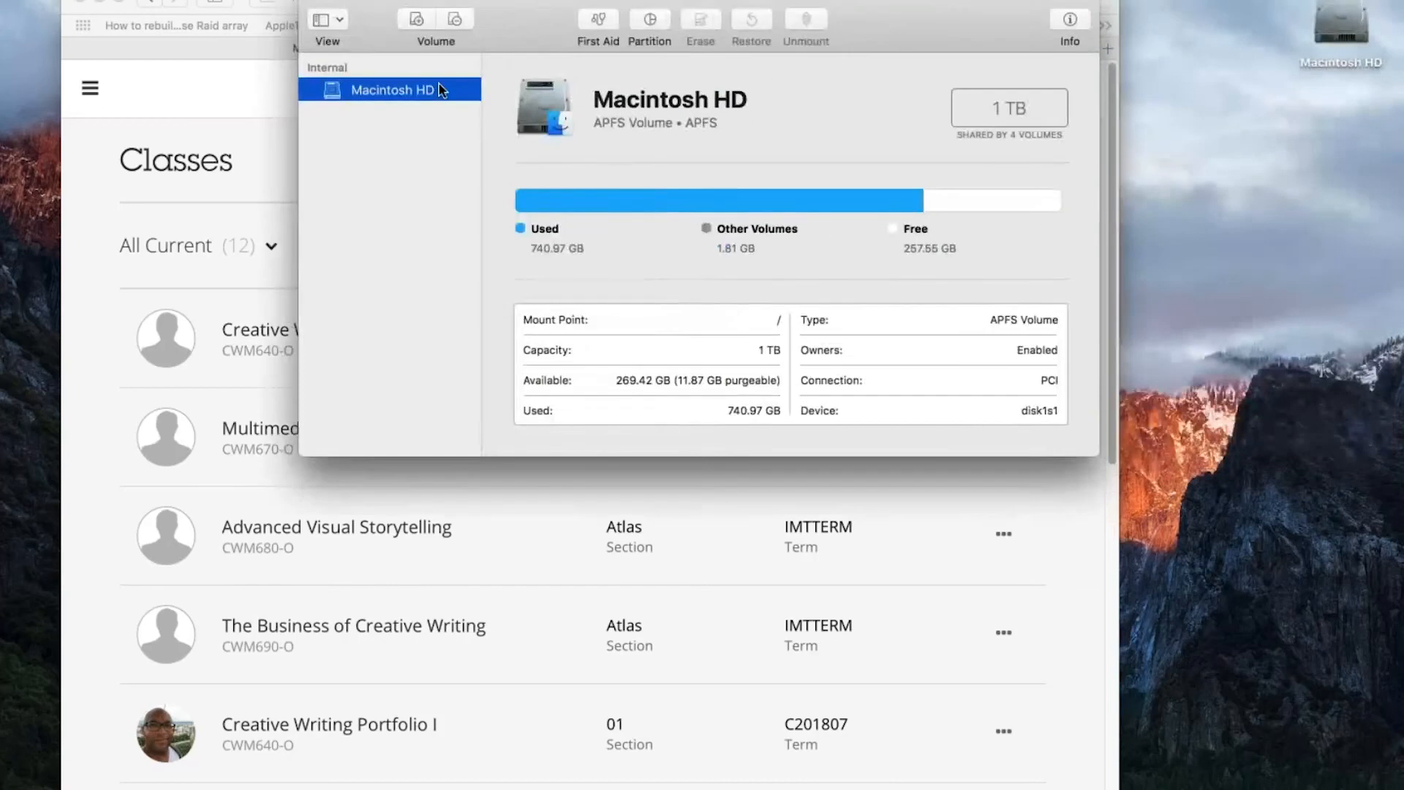
pyautogui.click(598, 20)
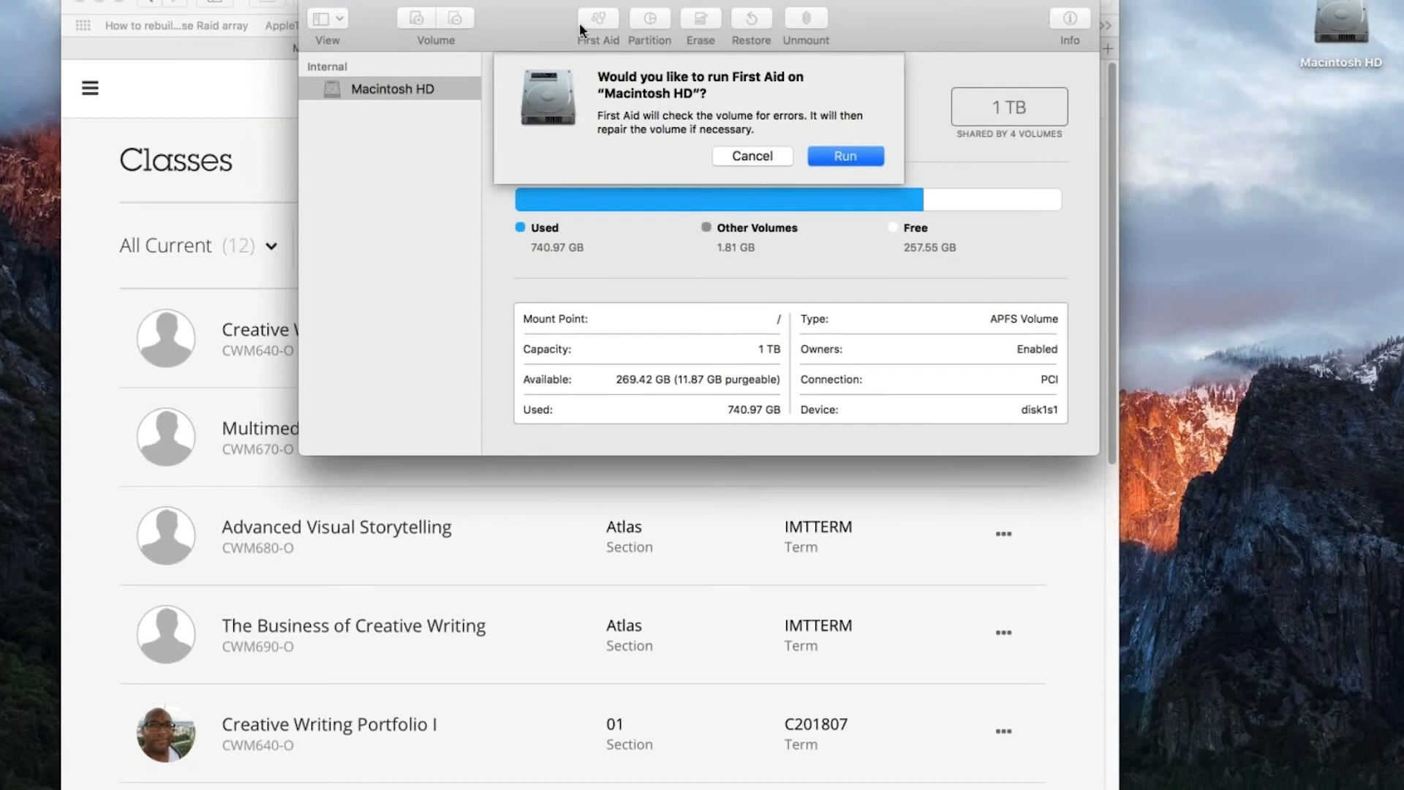
pyautogui.click(753, 156)
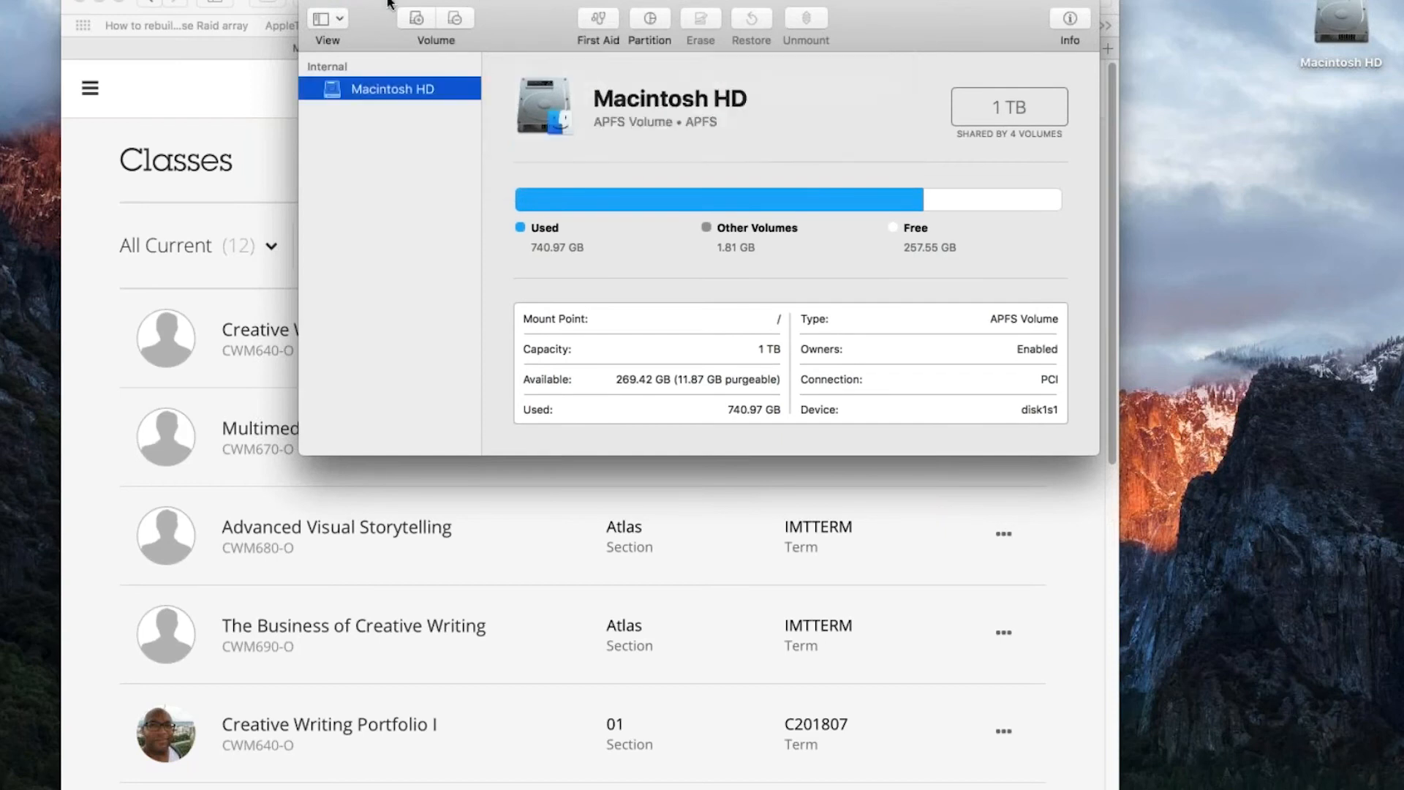
pyautogui.click(315, 2)
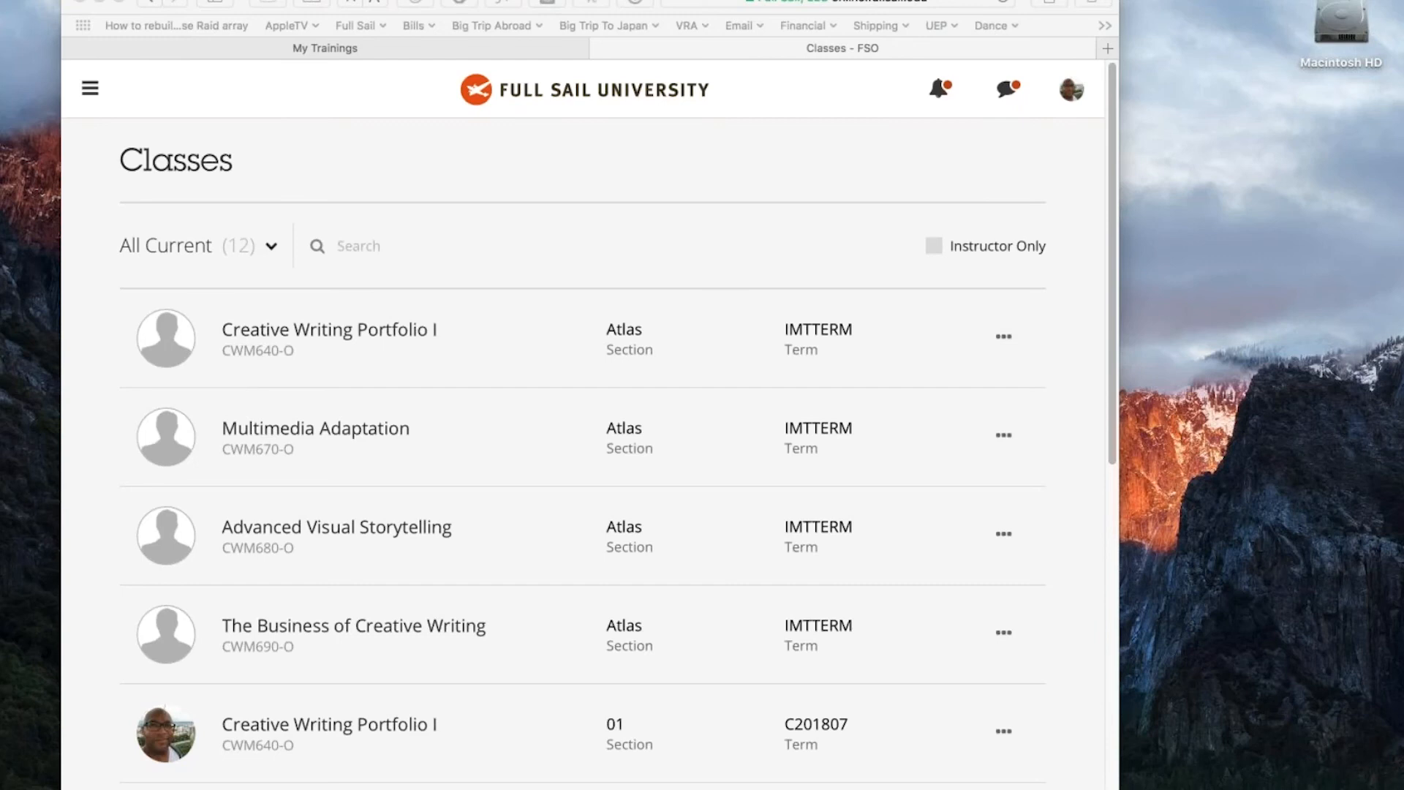
# - Relaunch Disk Utility through a new Spotlight search
pyautogui.press('super+space')
pyautogui.write('di')
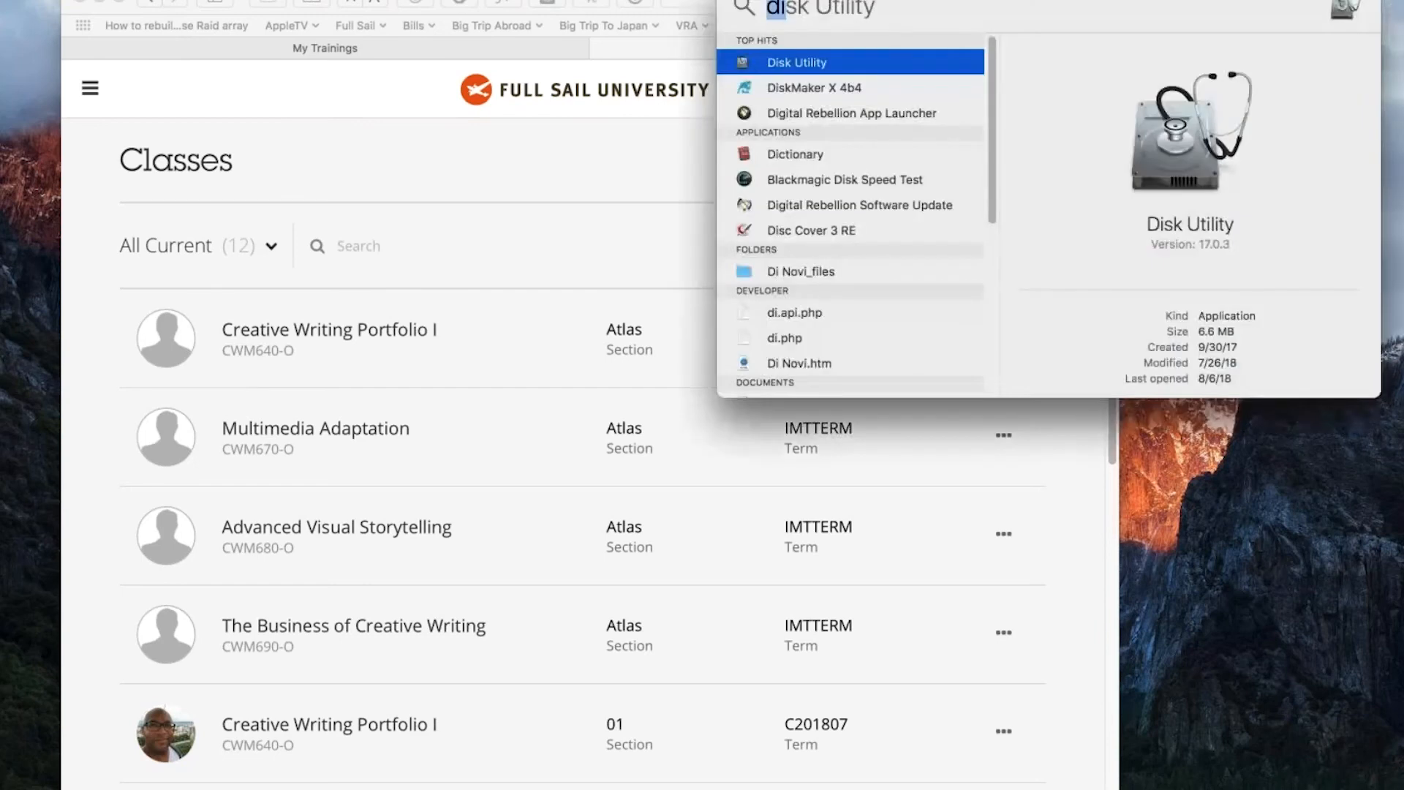
pyautogui.press('Return')
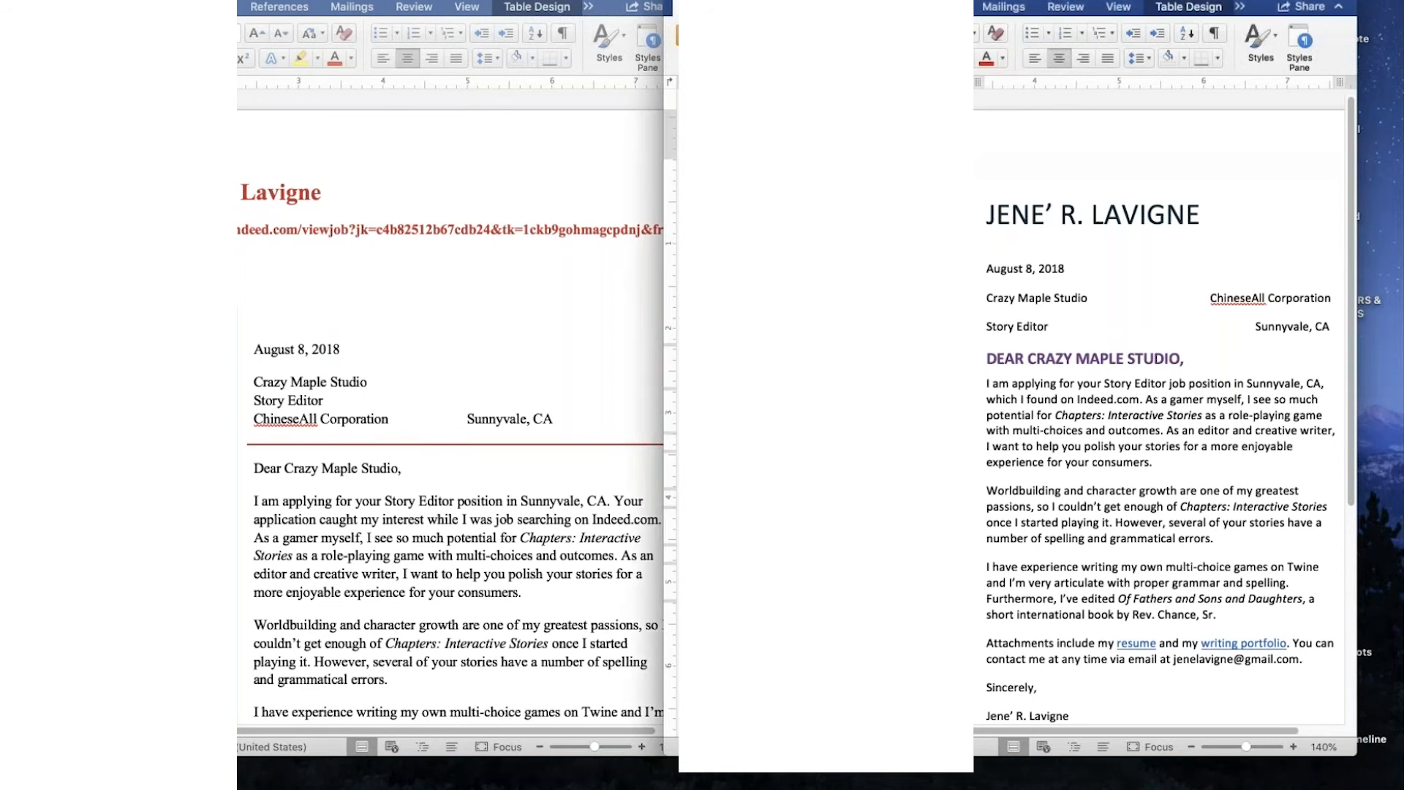
# - Switch to Microsoft Word and adjust the positions of the two cover letter windows so they can be compared side by side
pyautogui.moveTo(1023, 2); pyautogui.dragTo(1067, 2)
pyautogui.moveTo(468, 2); pyautogui.dragTo(457, 2)
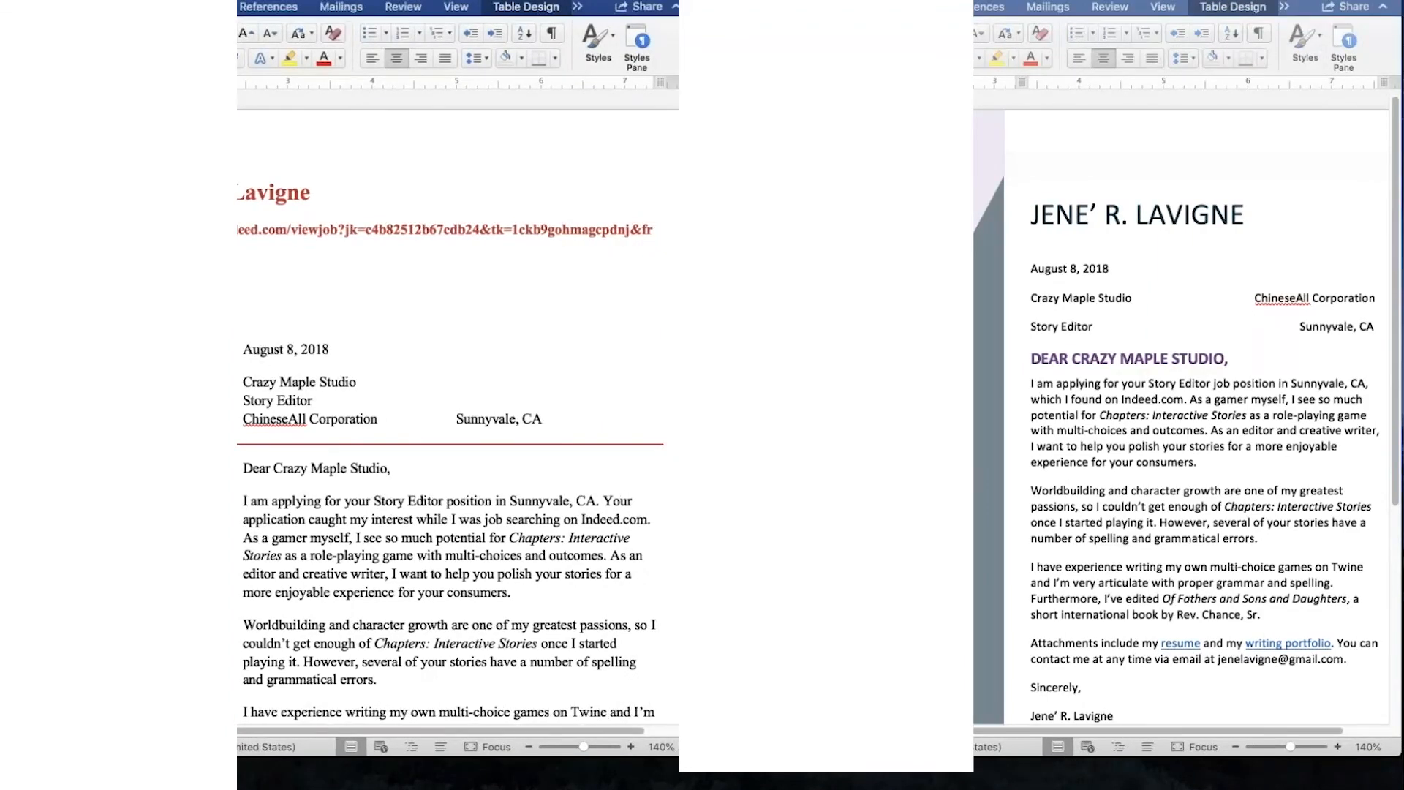
pyautogui.moveTo(1060, 2); pyautogui.dragTo(1053, 3)
# - Review the cover letter with the red header from its heading to the signature, comparing its layout and wording with the redesigned version
pyautogui.scroll(-5, 480, 168)
pyautogui.scroll(-2, 458, 410)
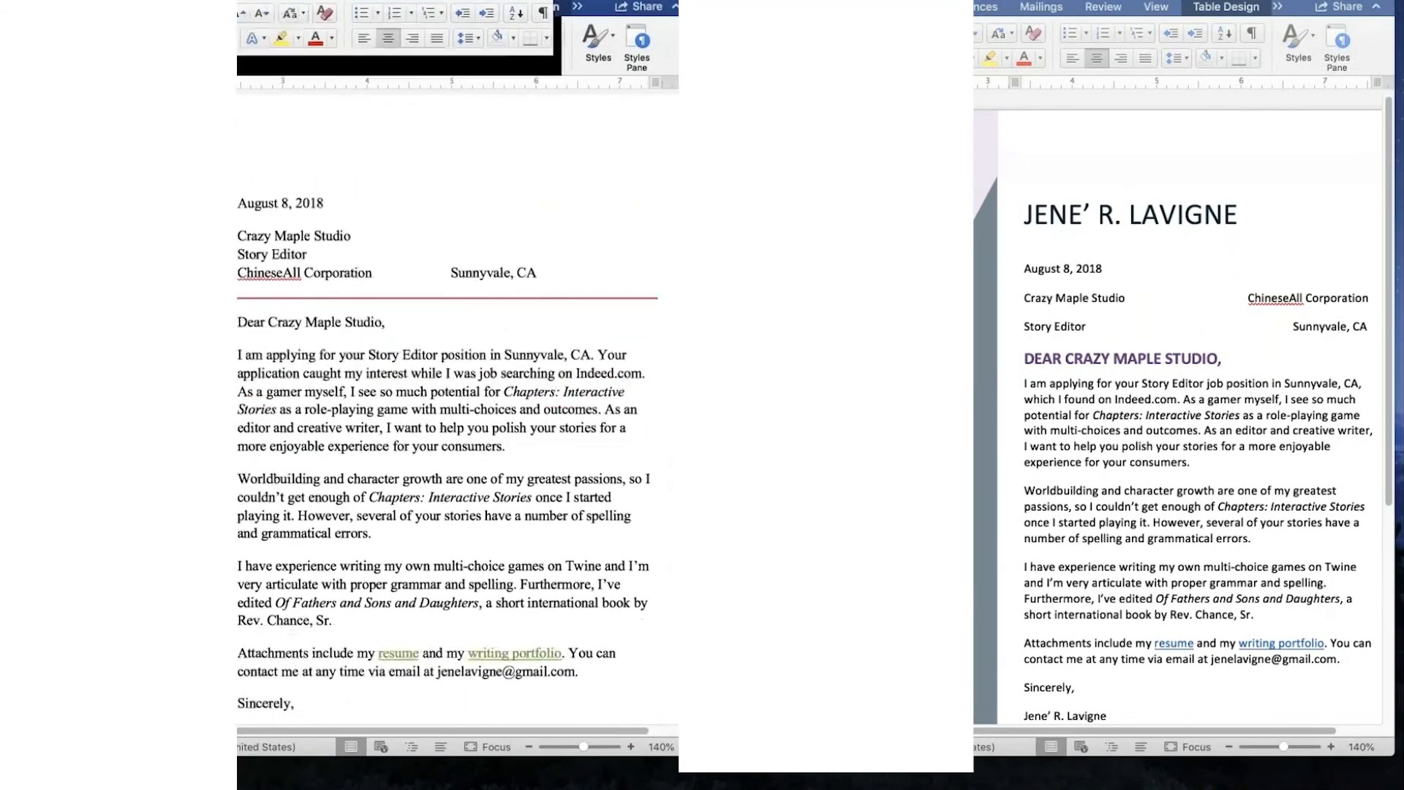
pyautogui.scroll(-6, 458, 409)
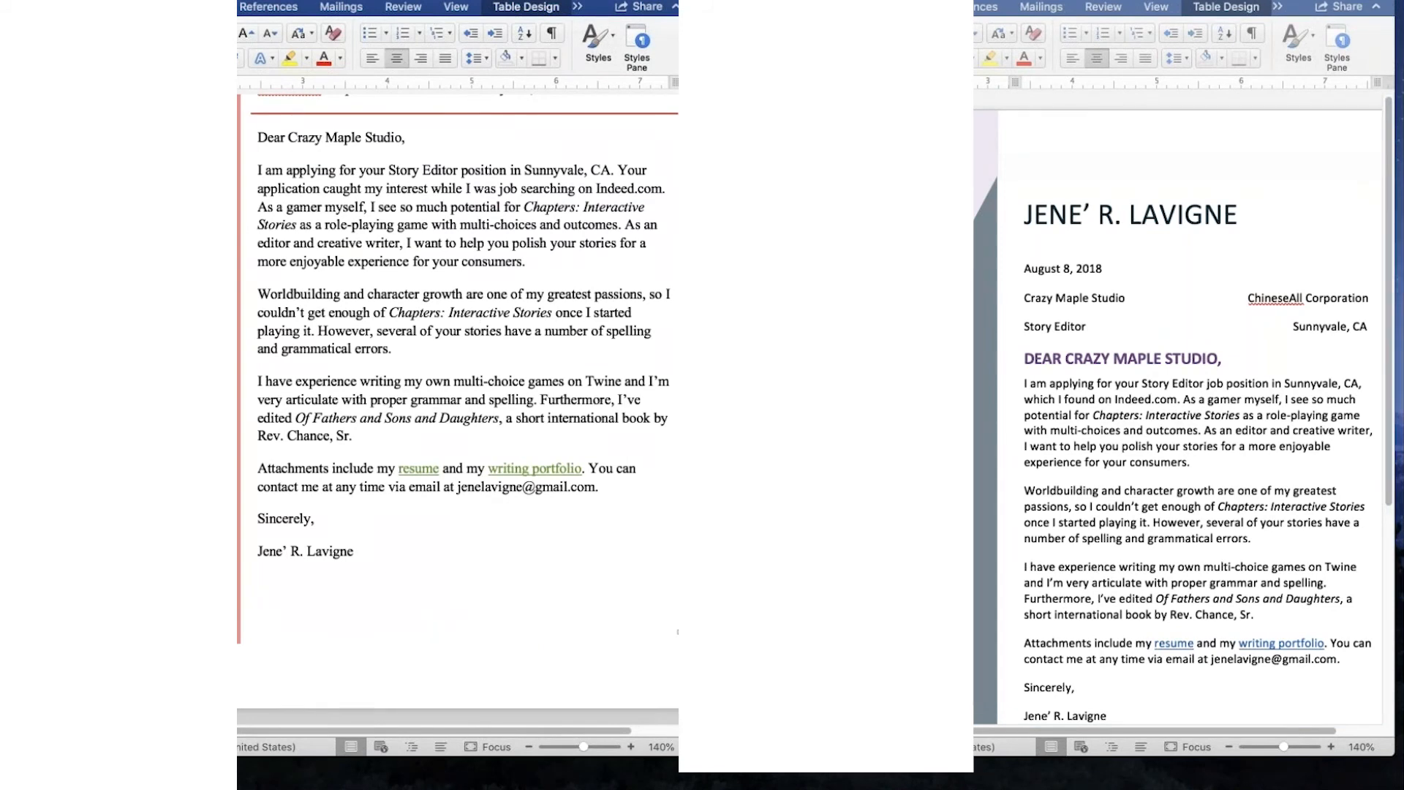
pyautogui.scroll(5, 458, 403)
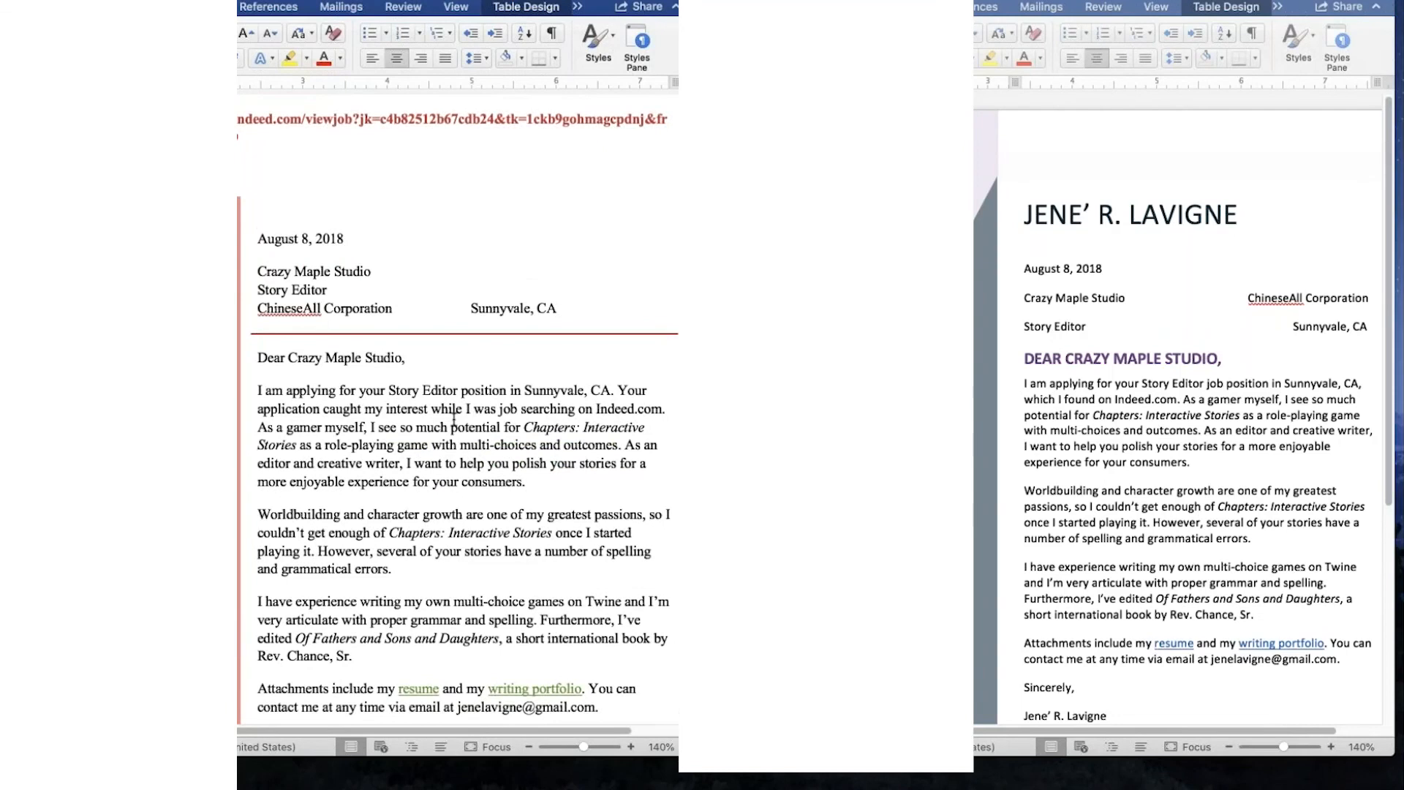
pyautogui.scroll(-2, 454, 419)
pyautogui.scroll(5, 453, 418)
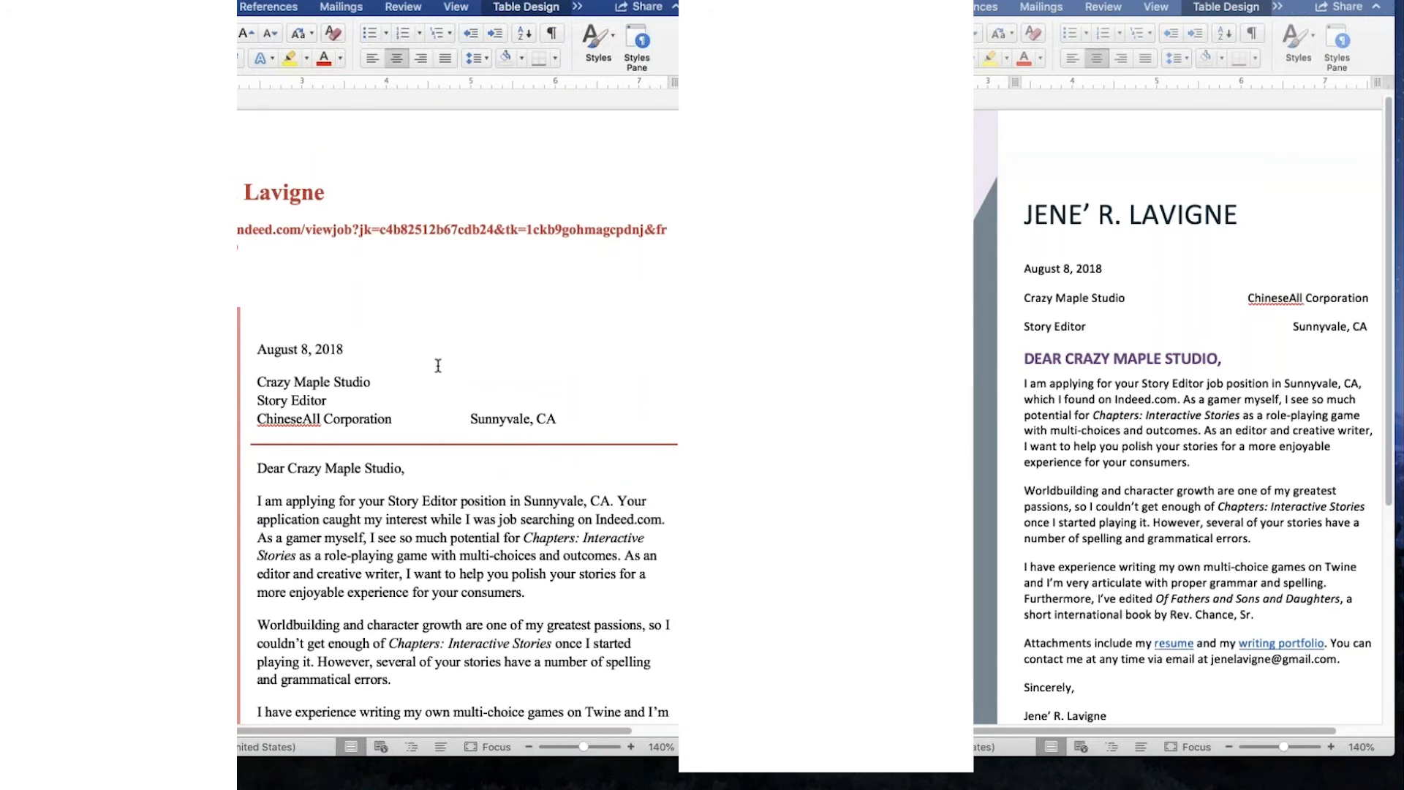
pyautogui.scroll(-4, 438, 365)
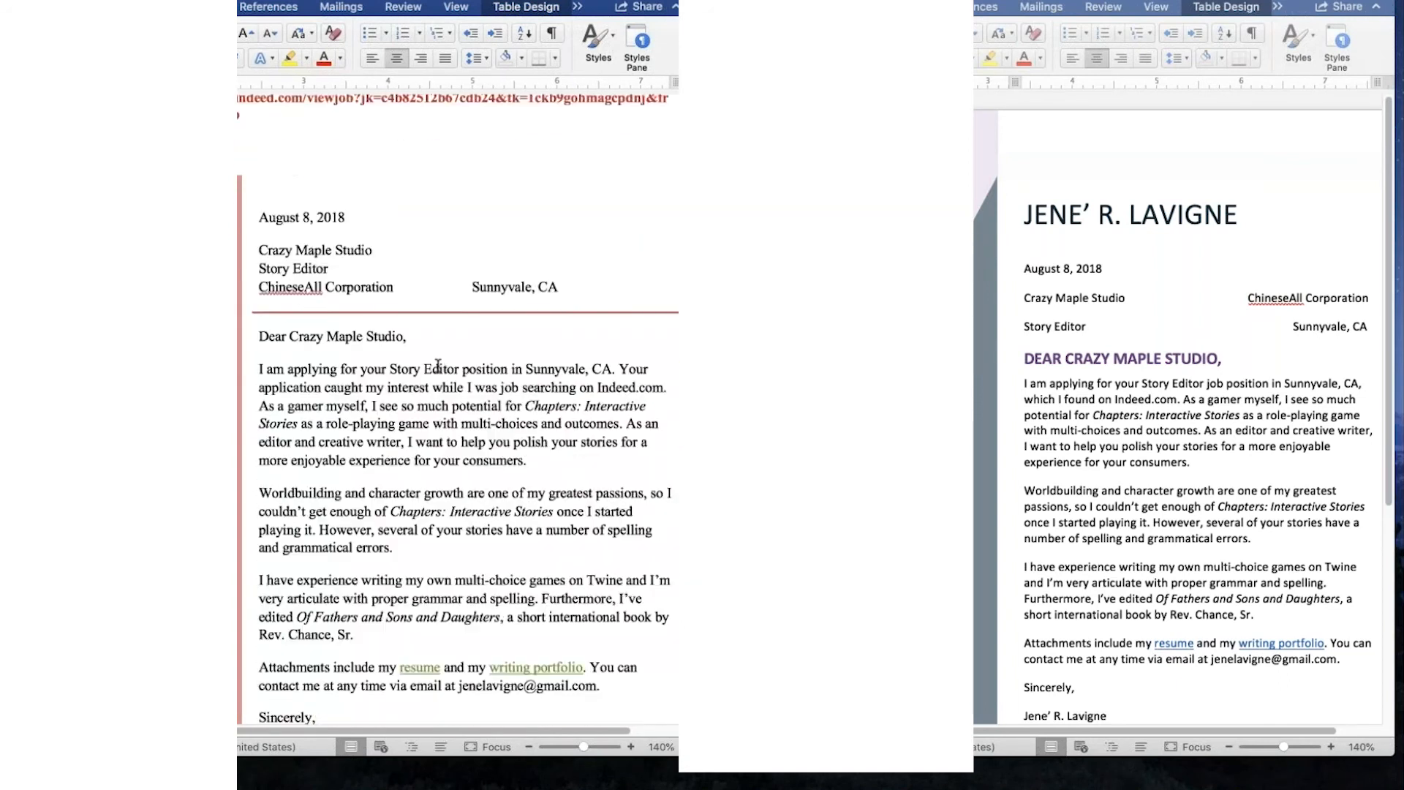
pyautogui.scroll(-3, 438, 366)
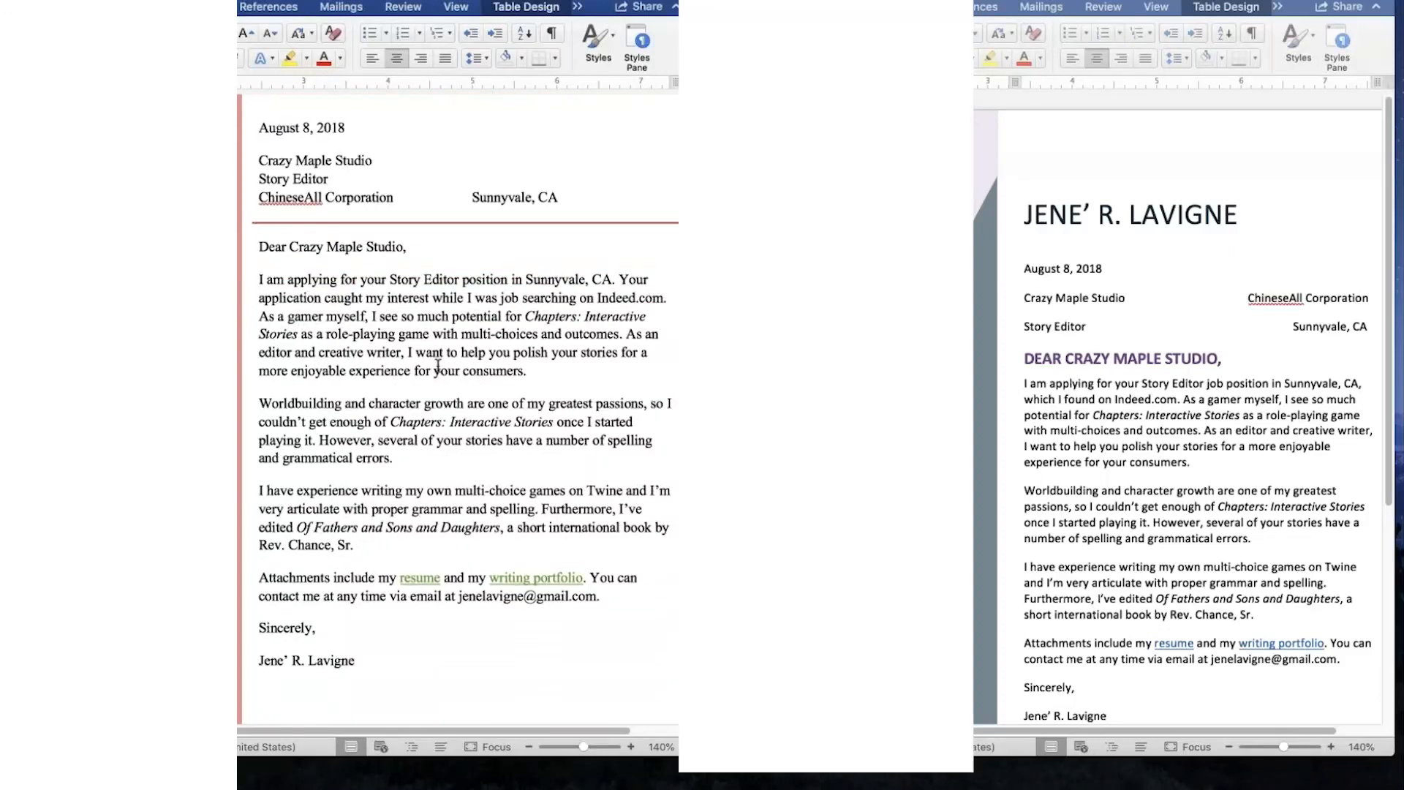
pyautogui.scroll(-3, 438, 366)
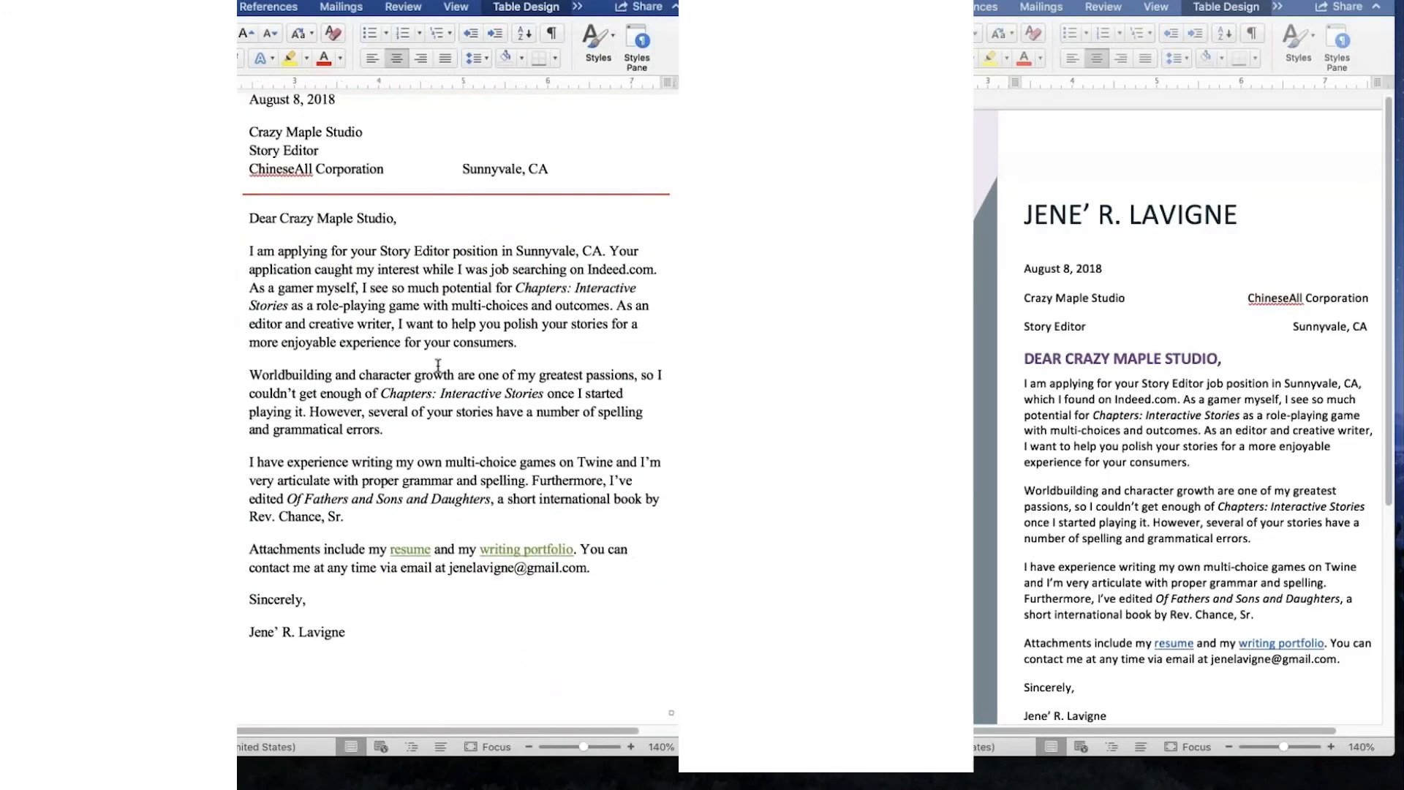
pyautogui.hscroll(-1, 444, 363)
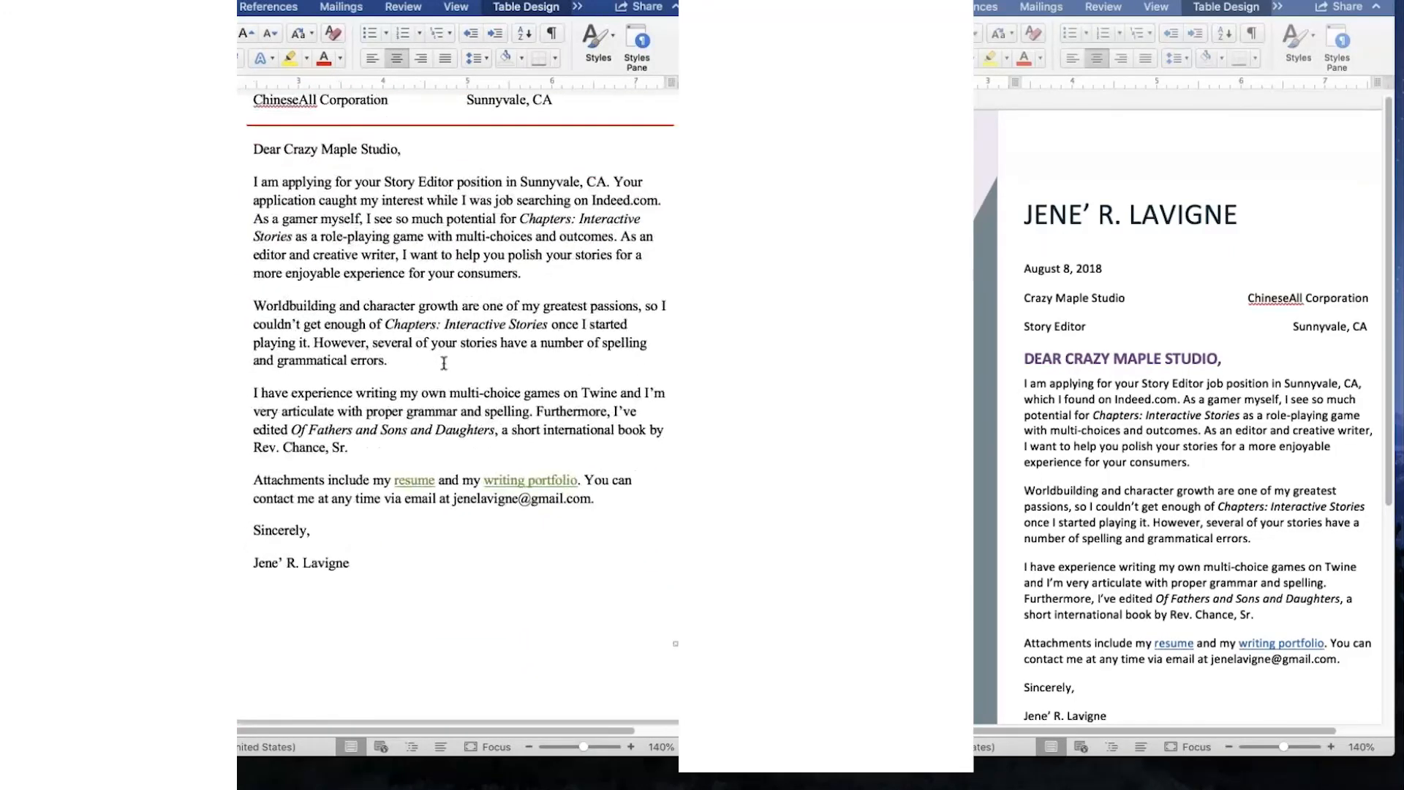
pyautogui.scroll(-1, 443, 362)
pyautogui.scroll(2, 444, 363)
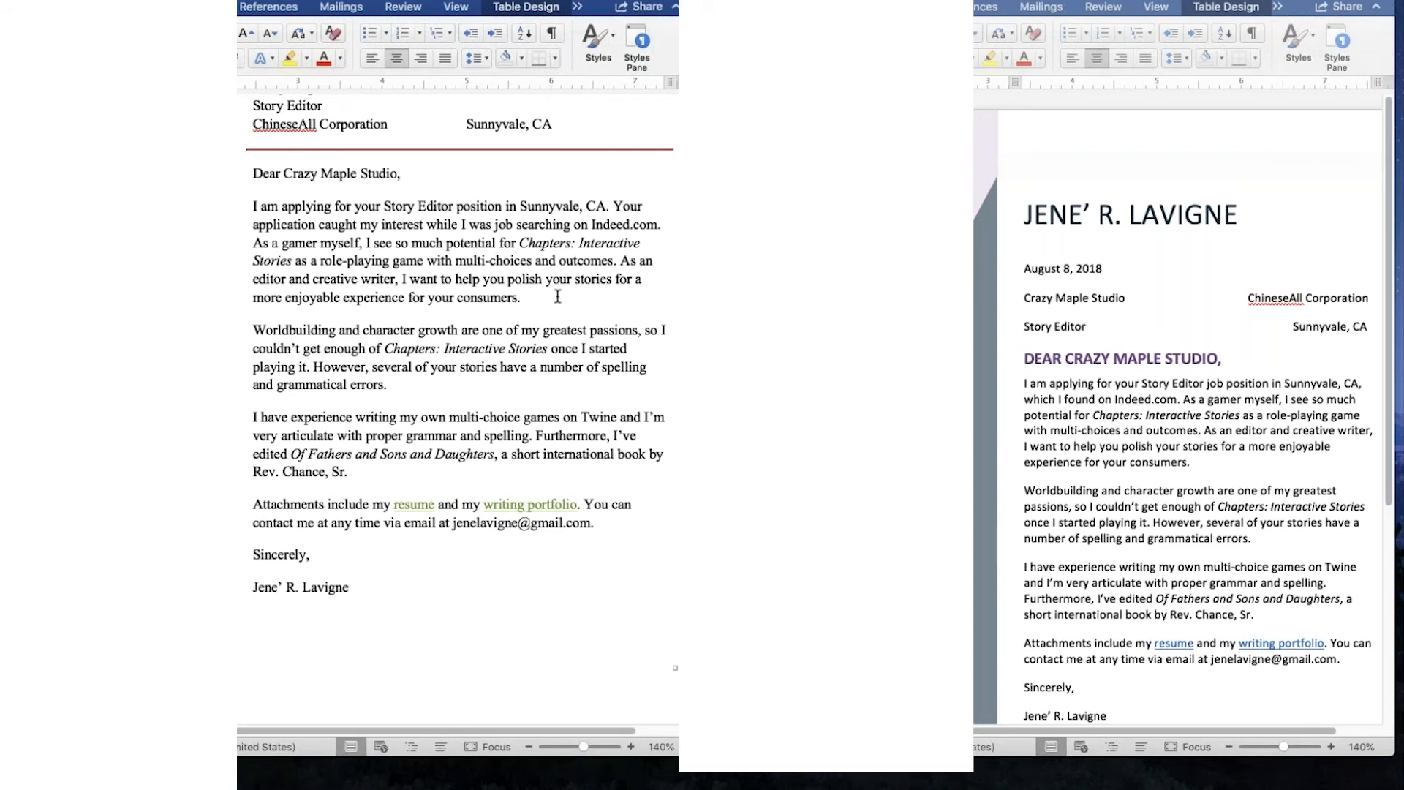
pyautogui.scroll(5, 557, 296)
pyautogui.scroll(-2, 557, 295)
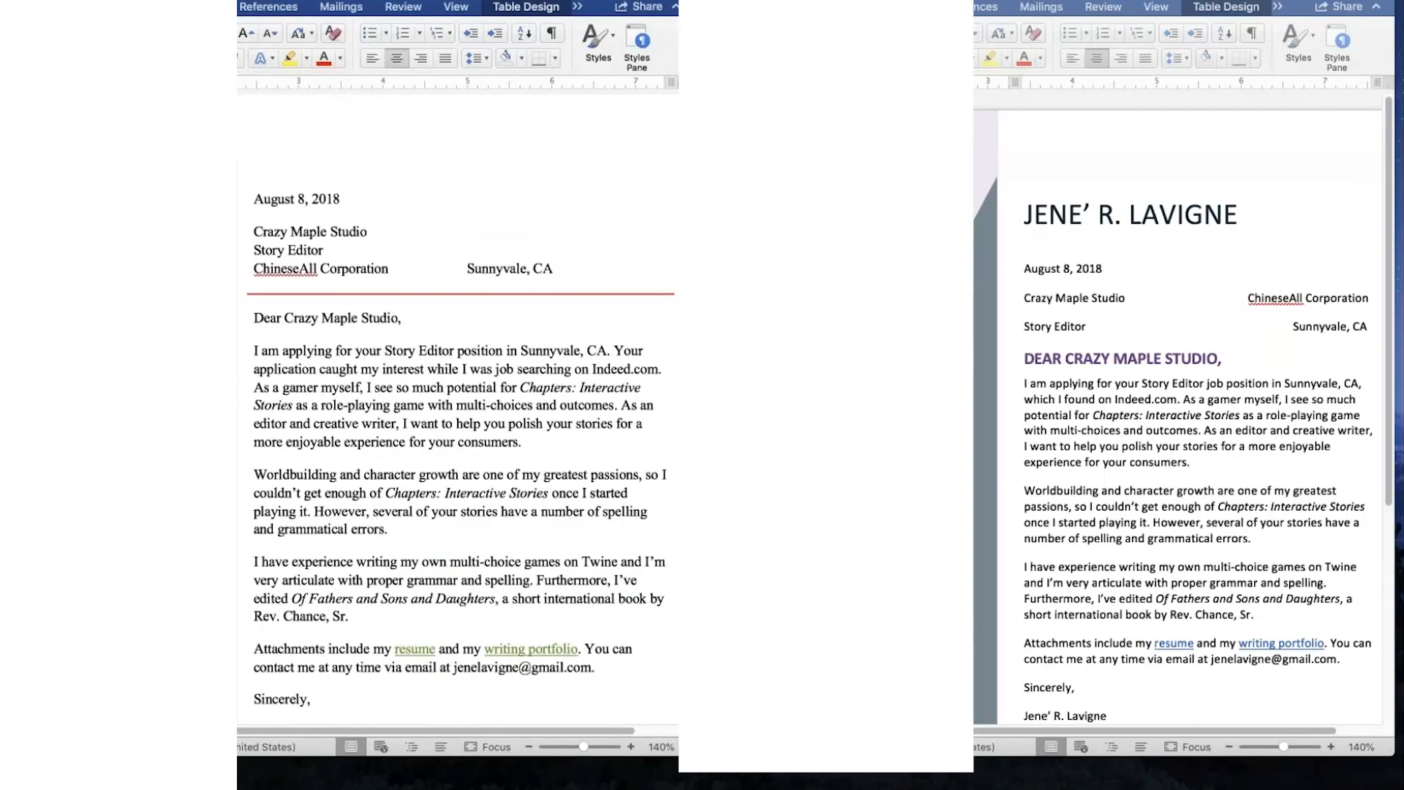
pyautogui.scroll(-1, 557, 295)
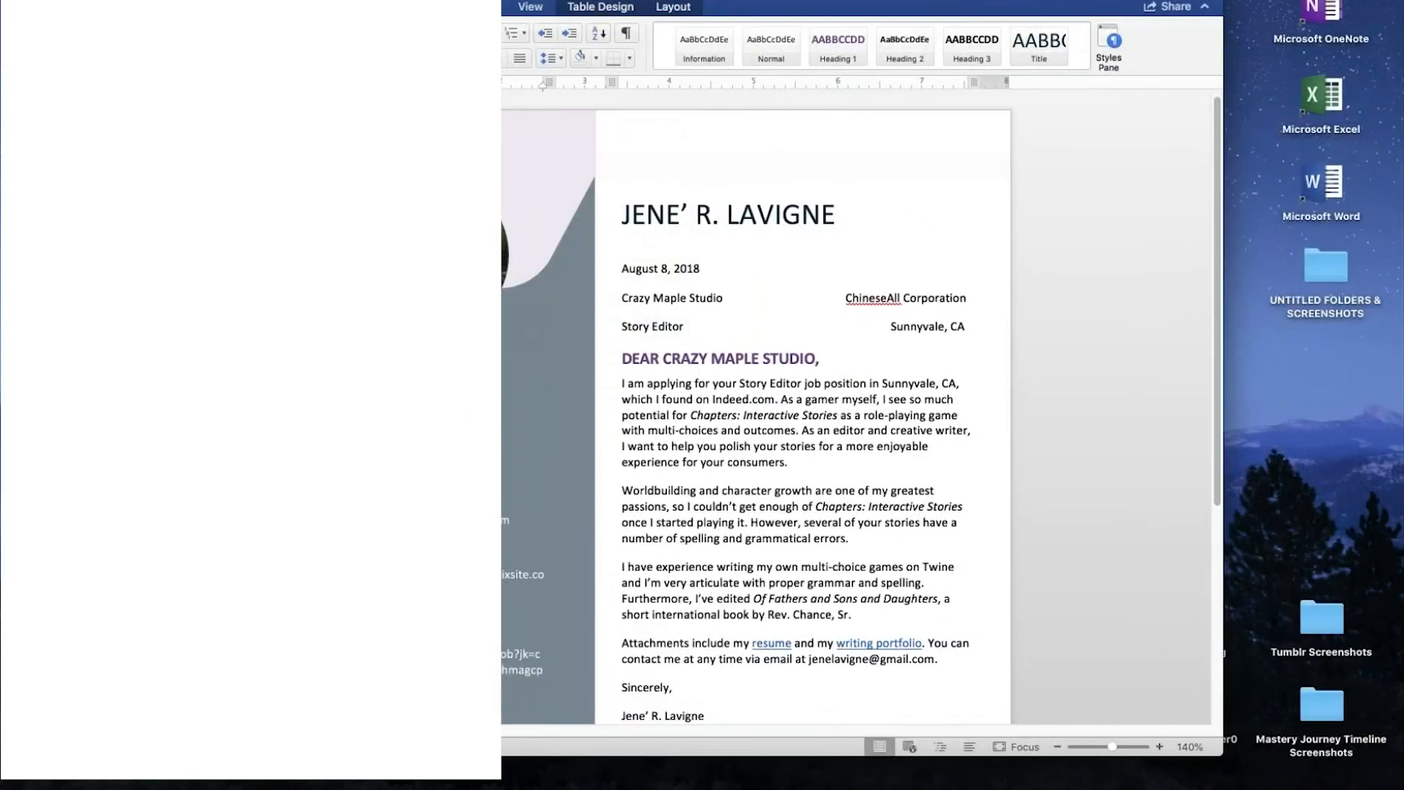
# - Enlarge the redesigned cover letter to 200% zoom and reposition its window on the screen
pyautogui.click(1159, 746)
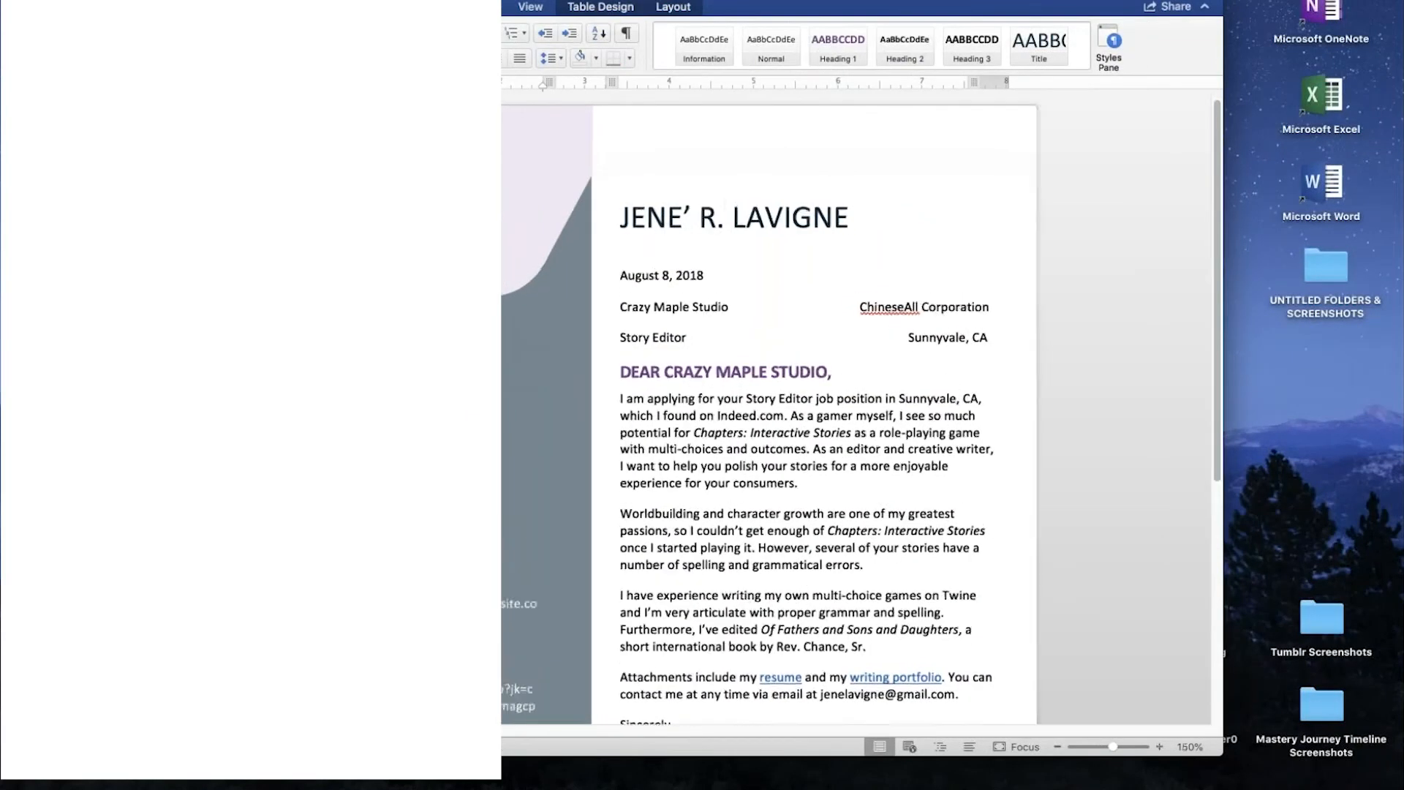
pyautogui.click(1159, 747)
pyautogui.click(1159, 746)
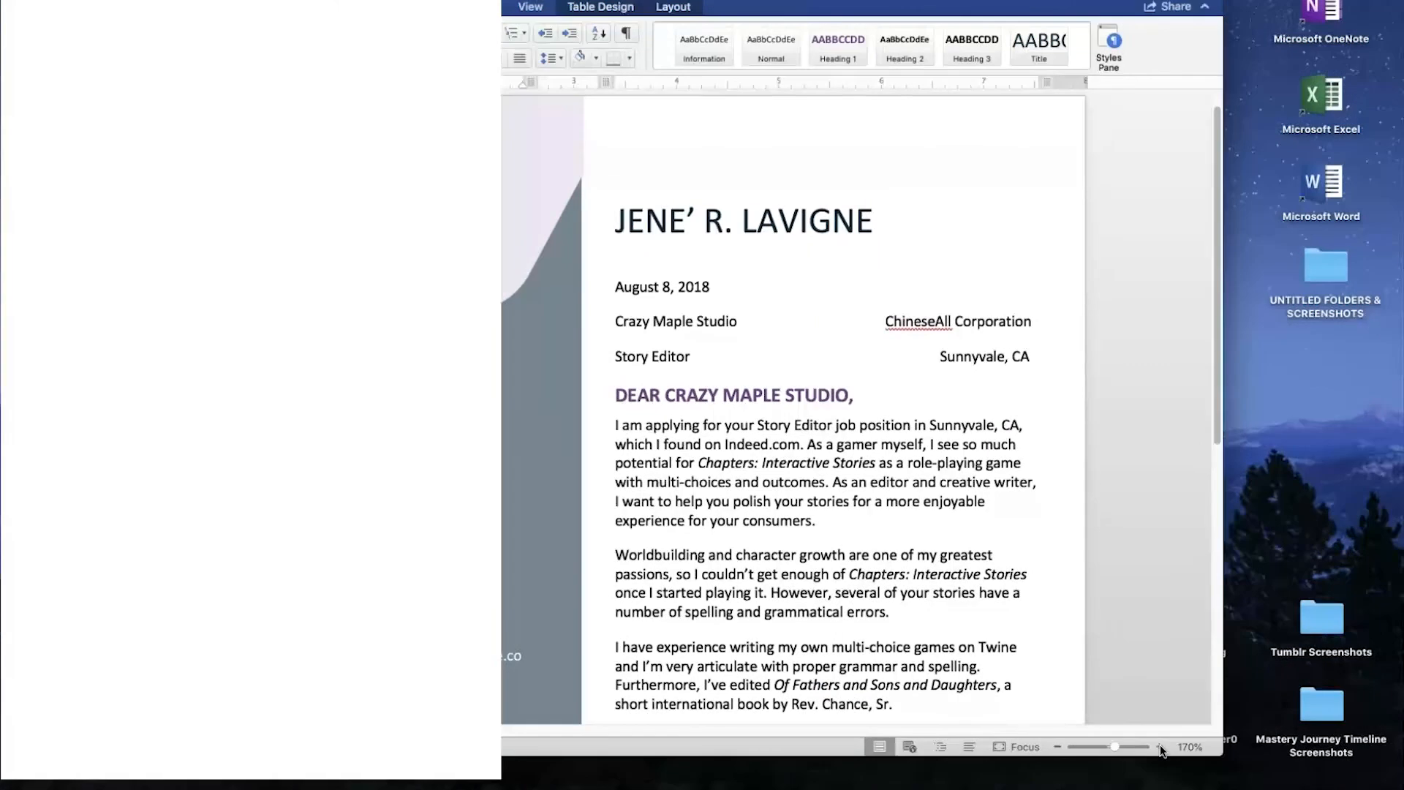
pyautogui.click(1158, 747)
pyautogui.click(1158, 747)
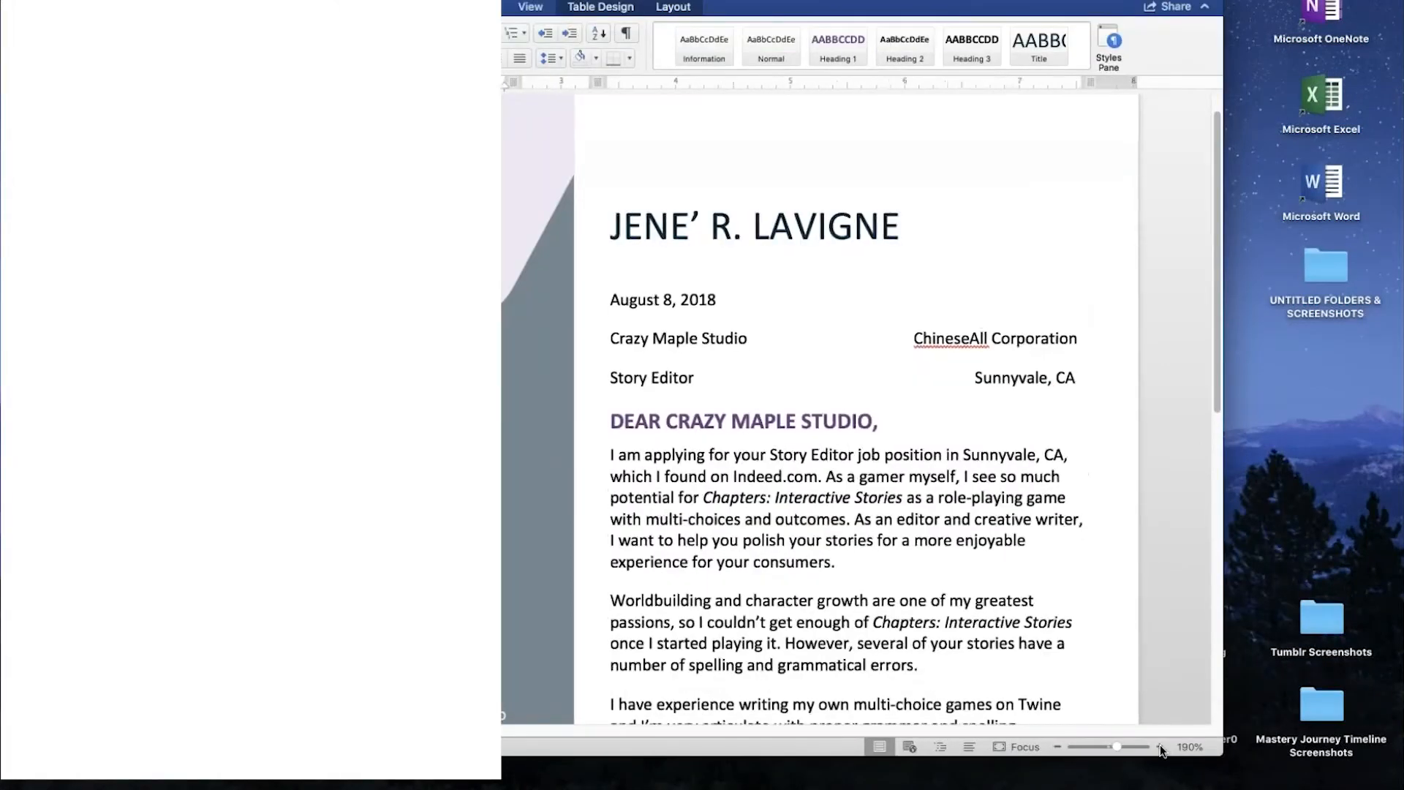
pyautogui.click(1160, 746)
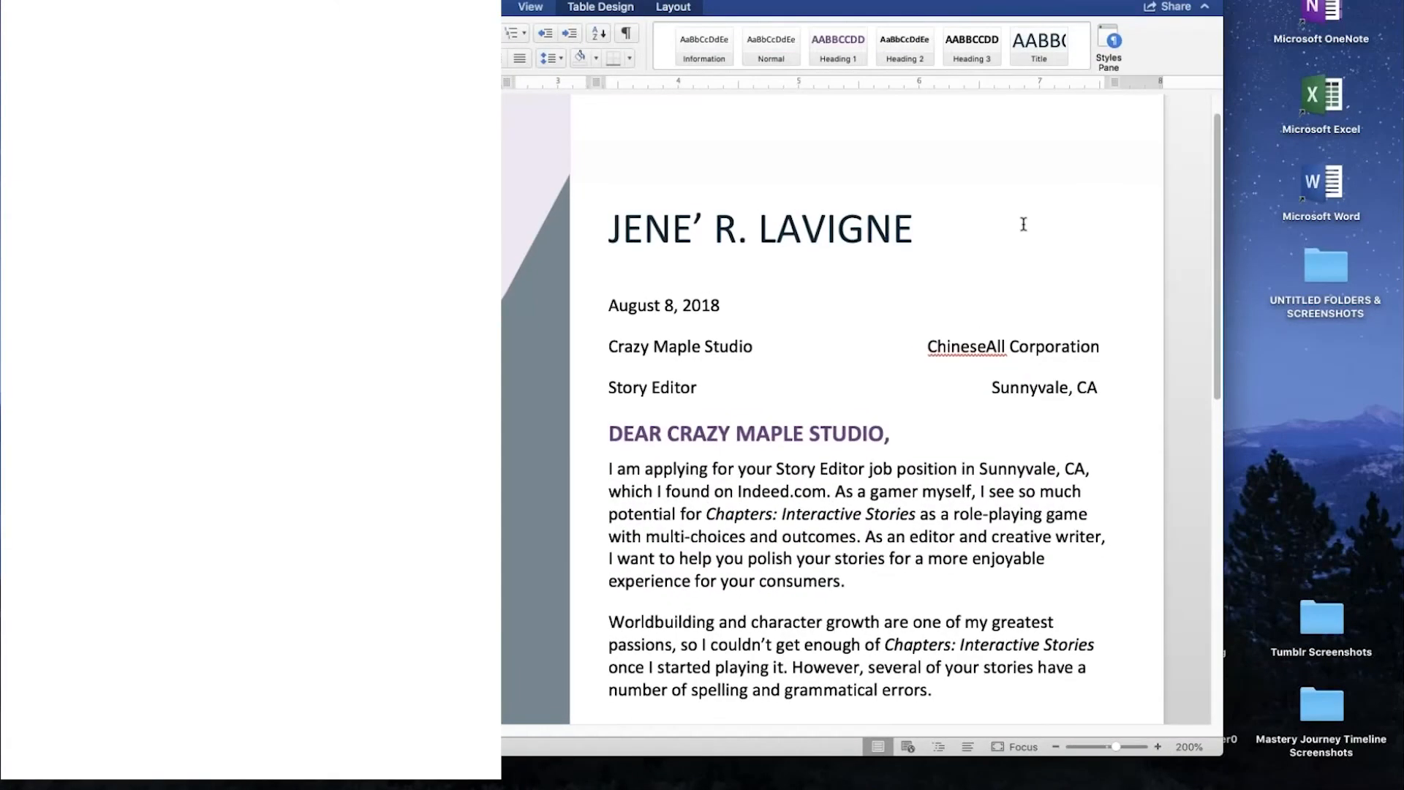
pyautogui.scroll(1, 1023, 224)
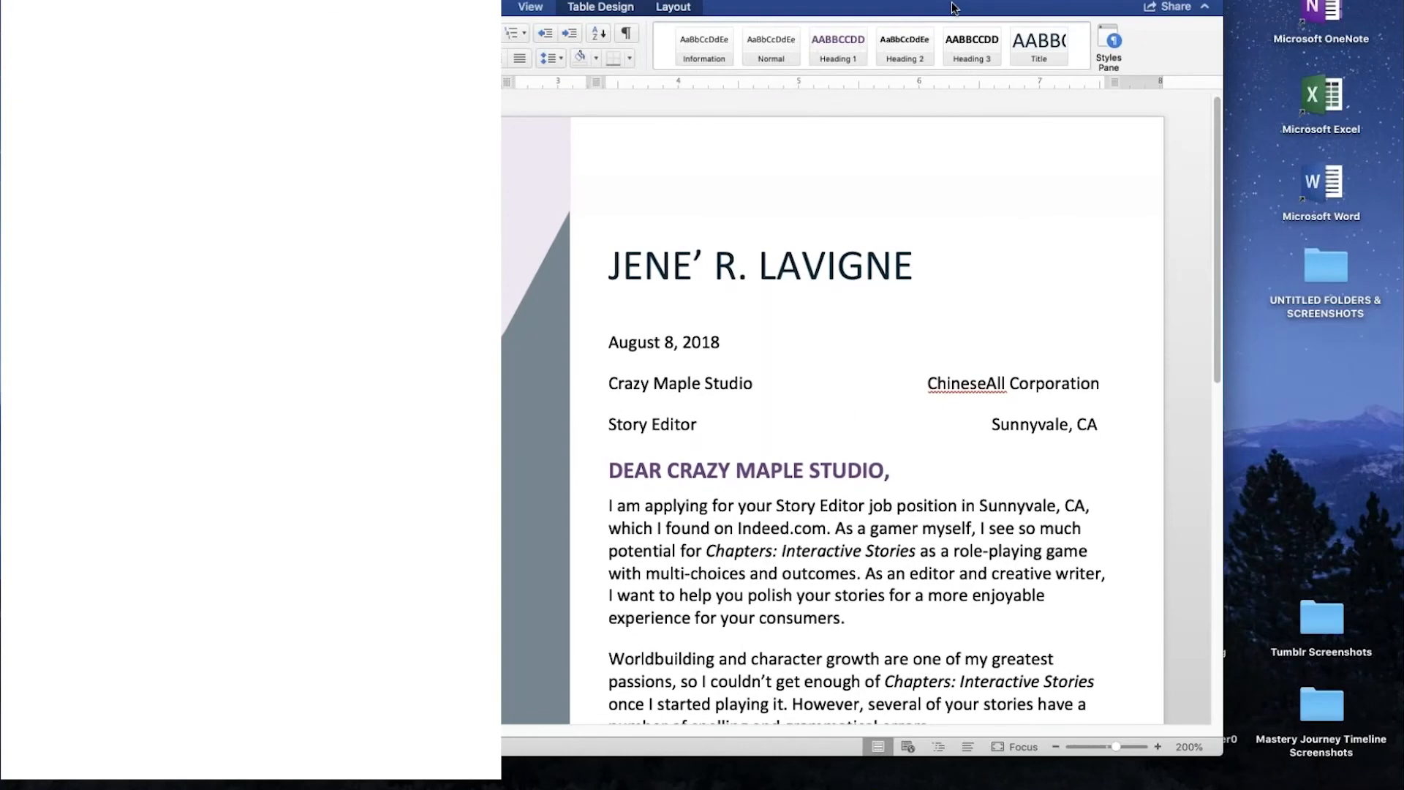
pyautogui.moveTo(929, 6); pyautogui.dragTo(899, 5)
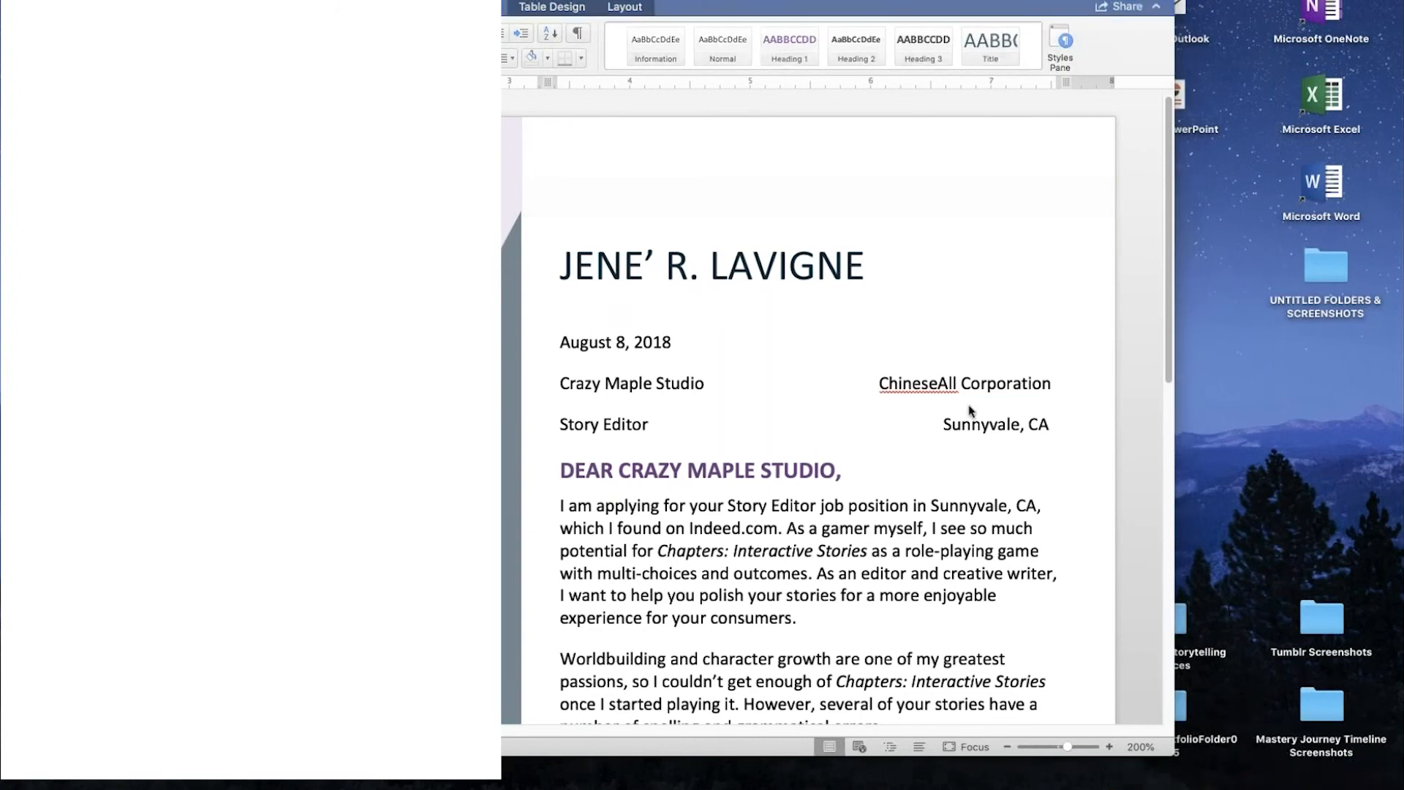
# - Read through the redesigned Crazy Maple Studio cover letter, examining its heading, addressee details, body paragraphs, links and signature
pyautogui.scroll(-1, 970, 411)
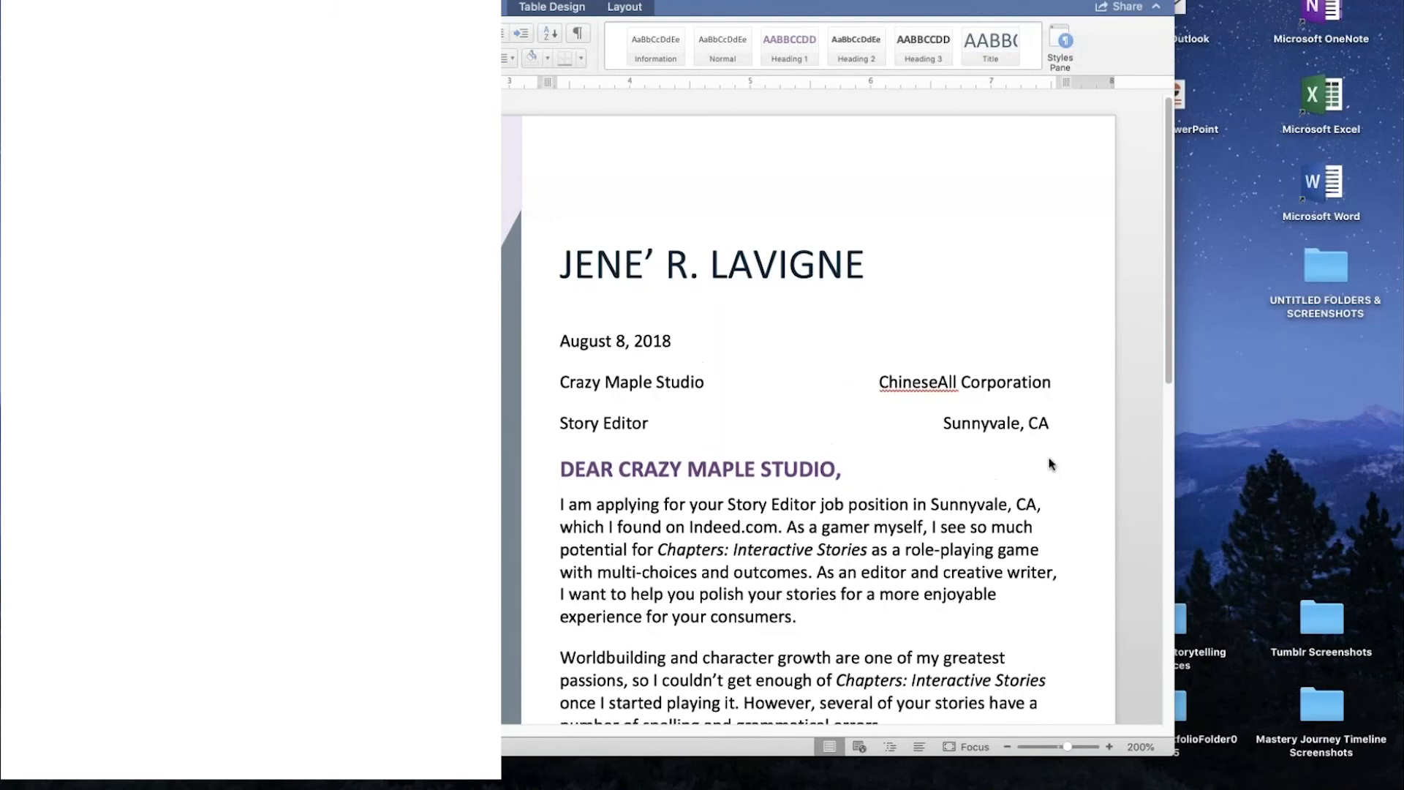
pyautogui.scroll(-5, 1050, 463)
pyautogui.scroll(-15, 1050, 464)
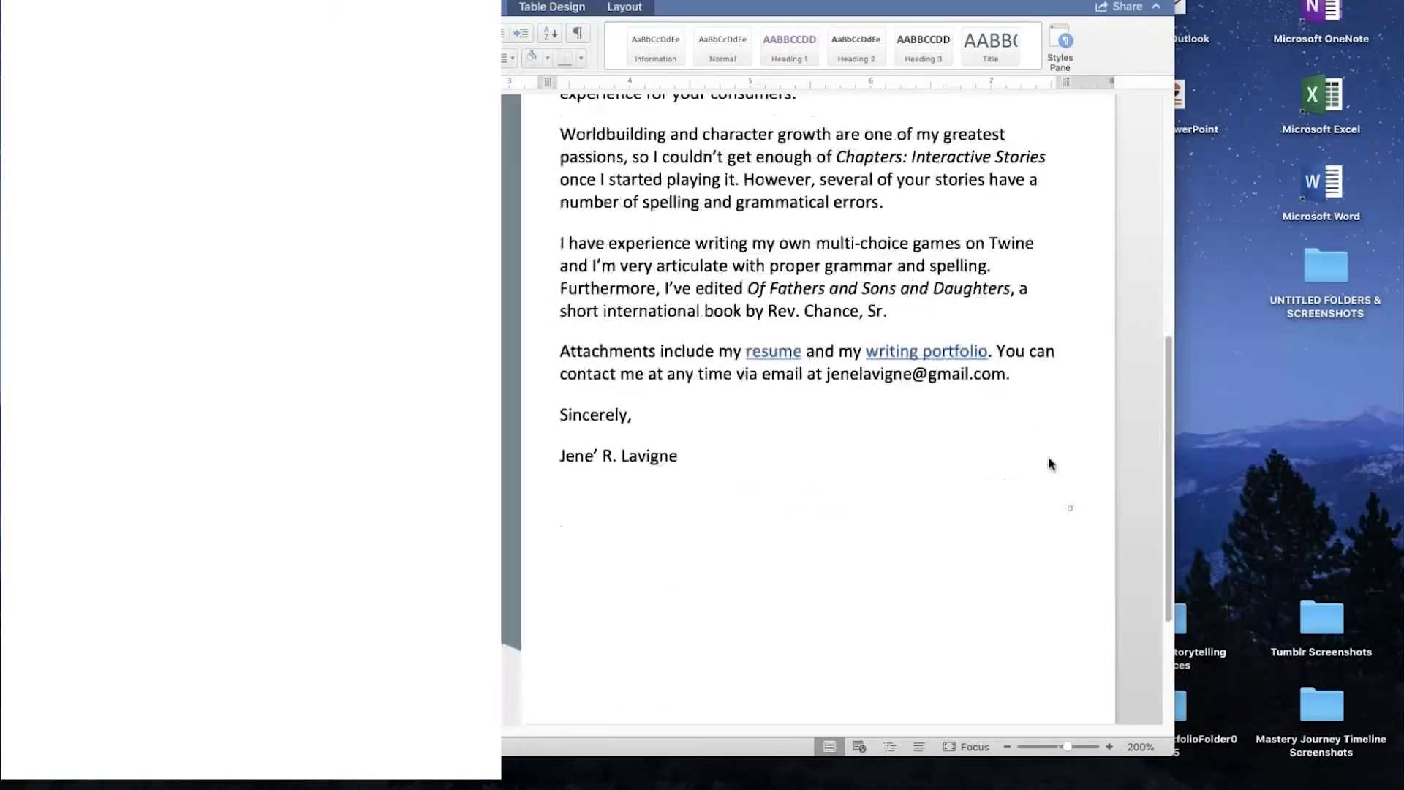
pyautogui.scroll(-8, 1050, 464)
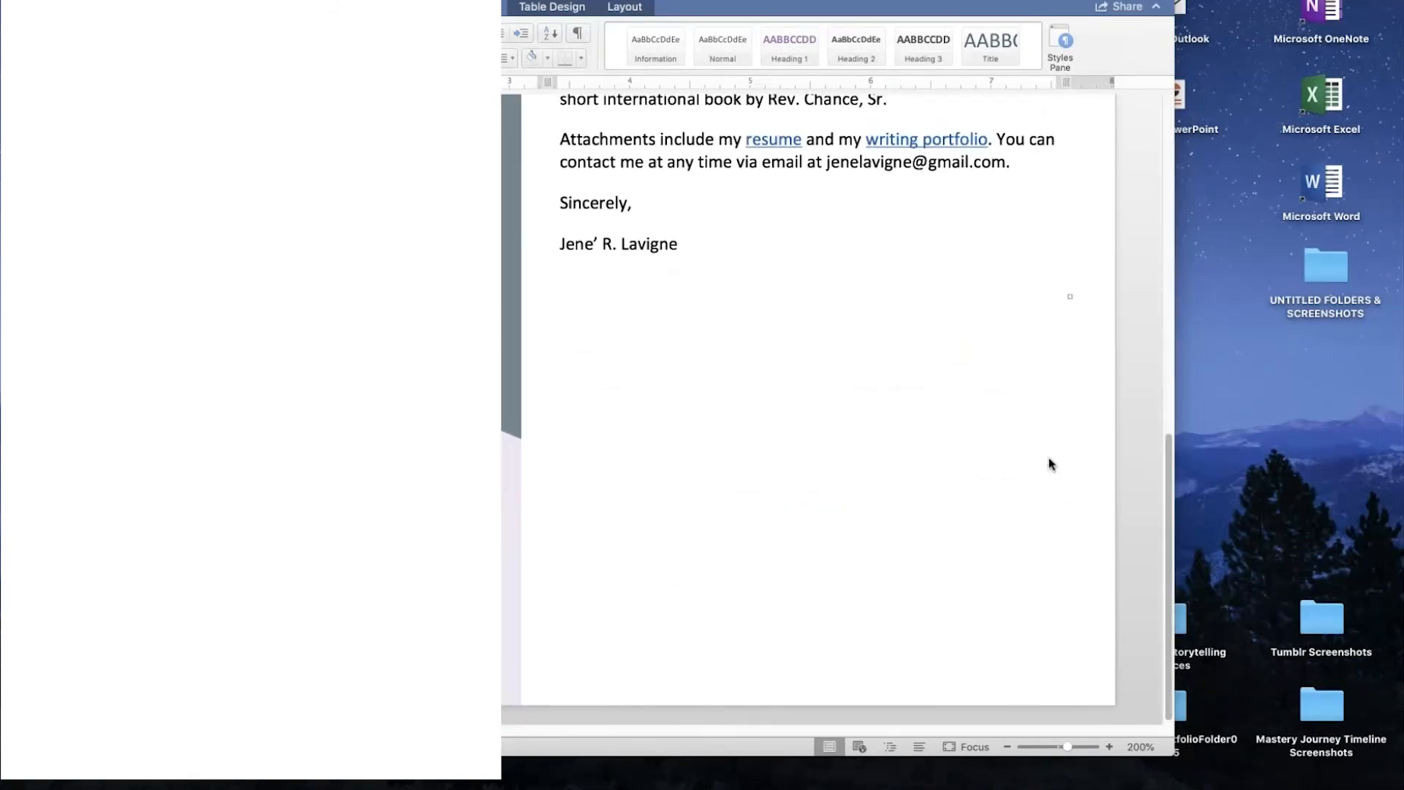
pyautogui.scroll(15, 1050, 464)
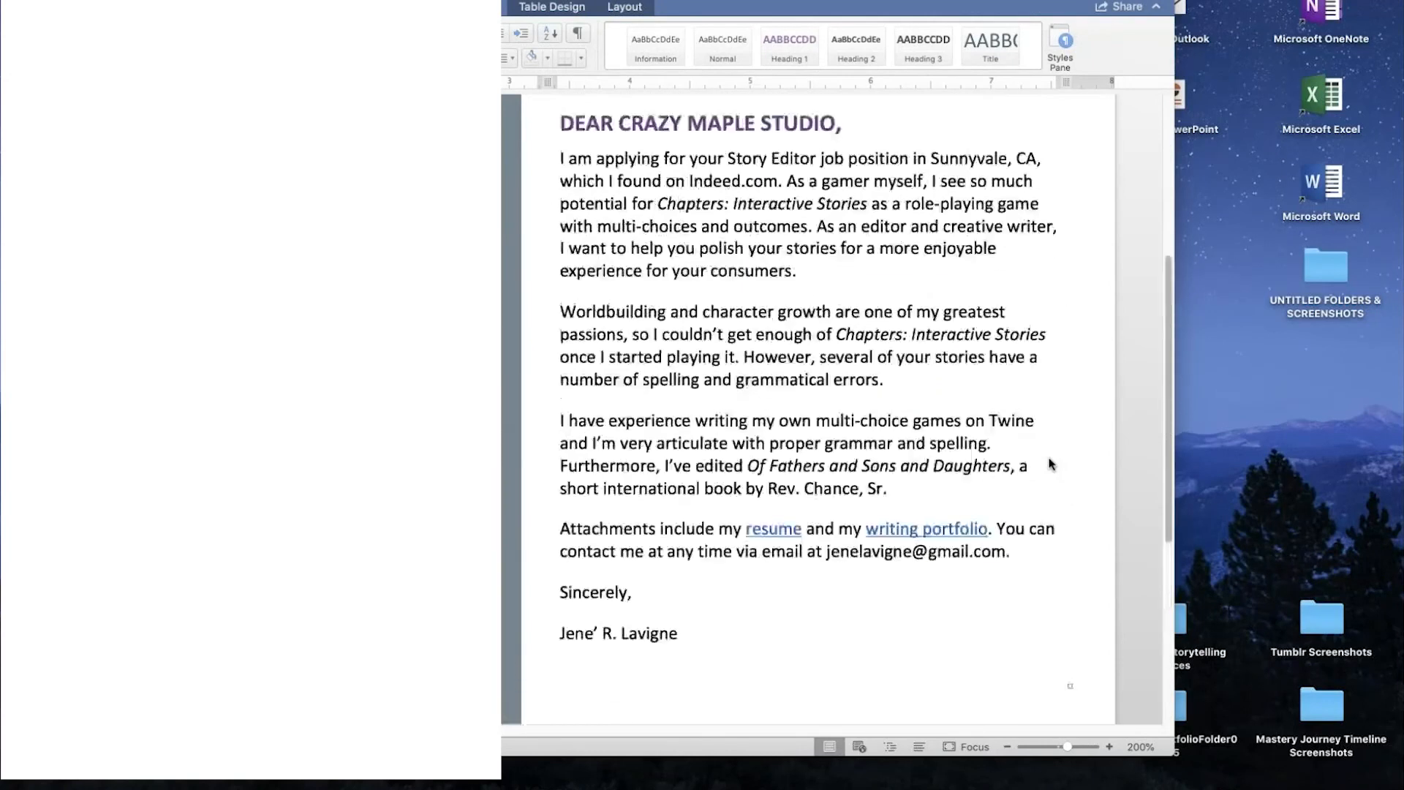
pyautogui.scroll(2, 1049, 464)
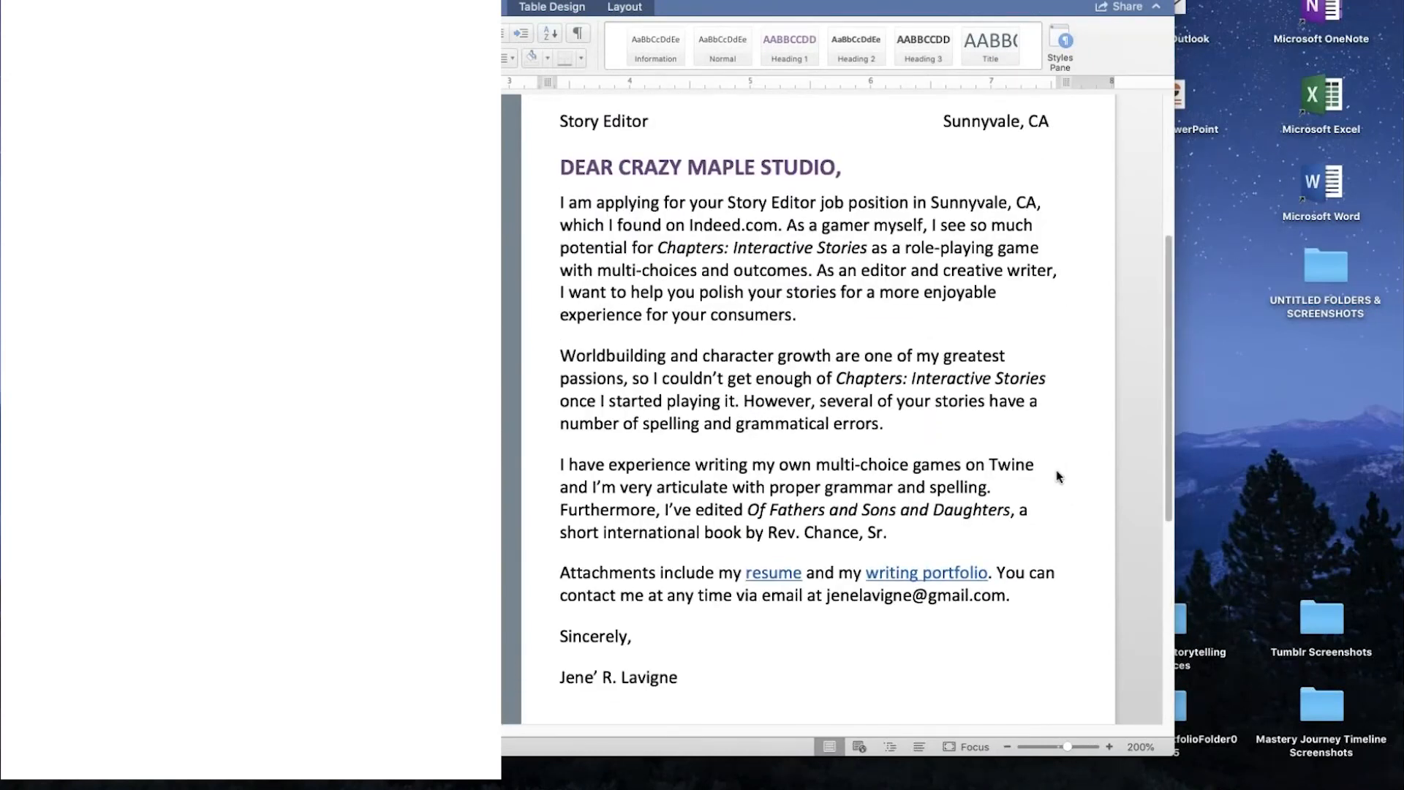
pyautogui.scroll(5, 1026, 397)
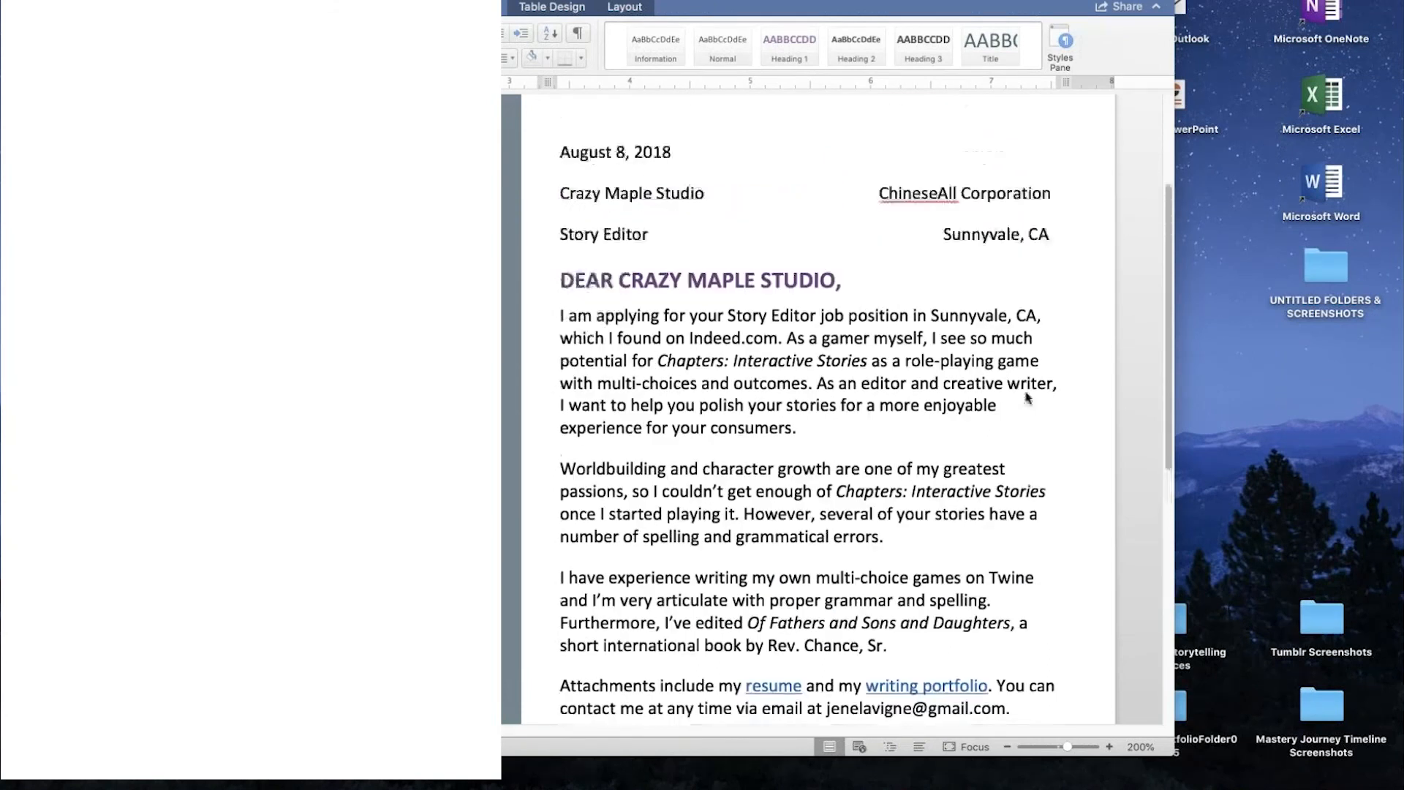
pyautogui.scroll(3, 1050, 368)
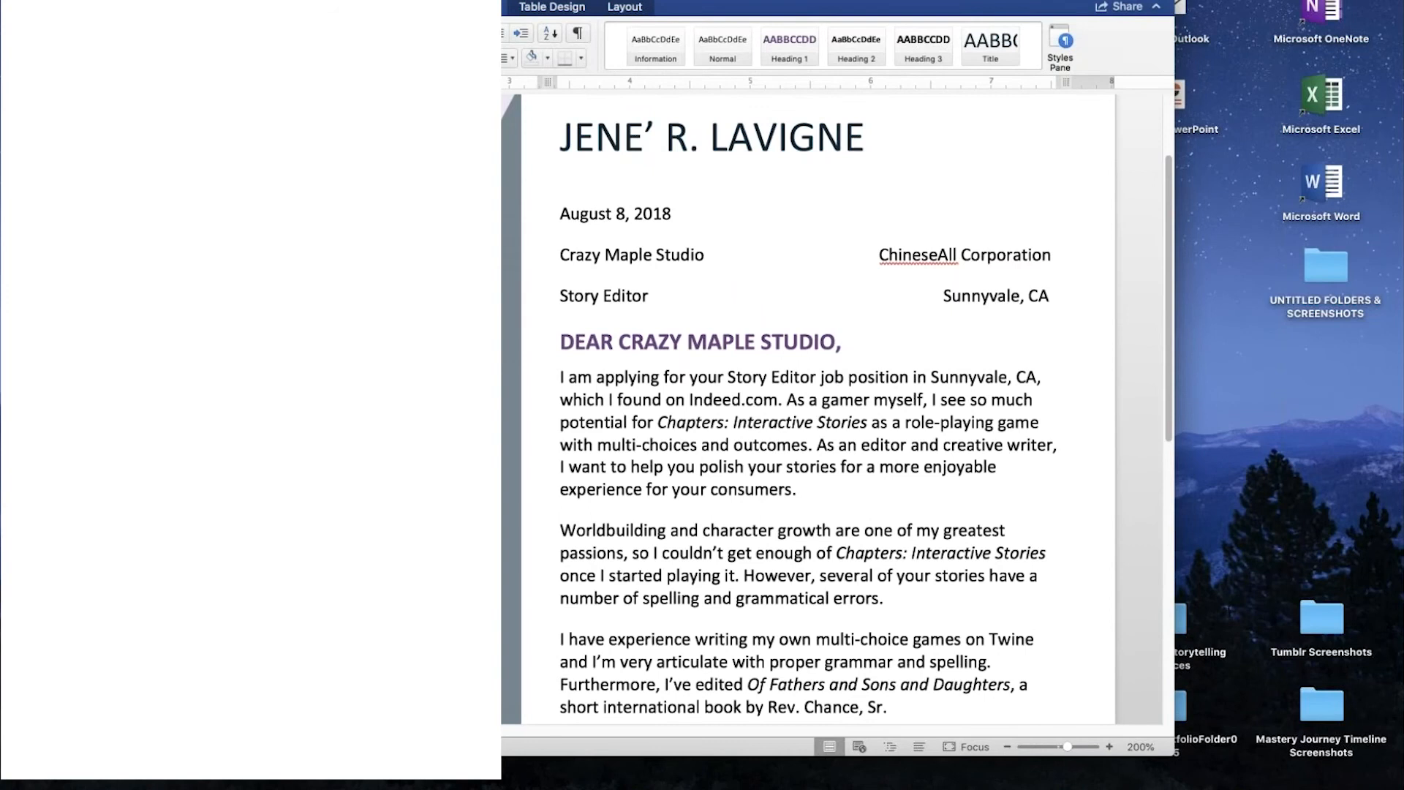
pyautogui.scroll(3, 961, 300)
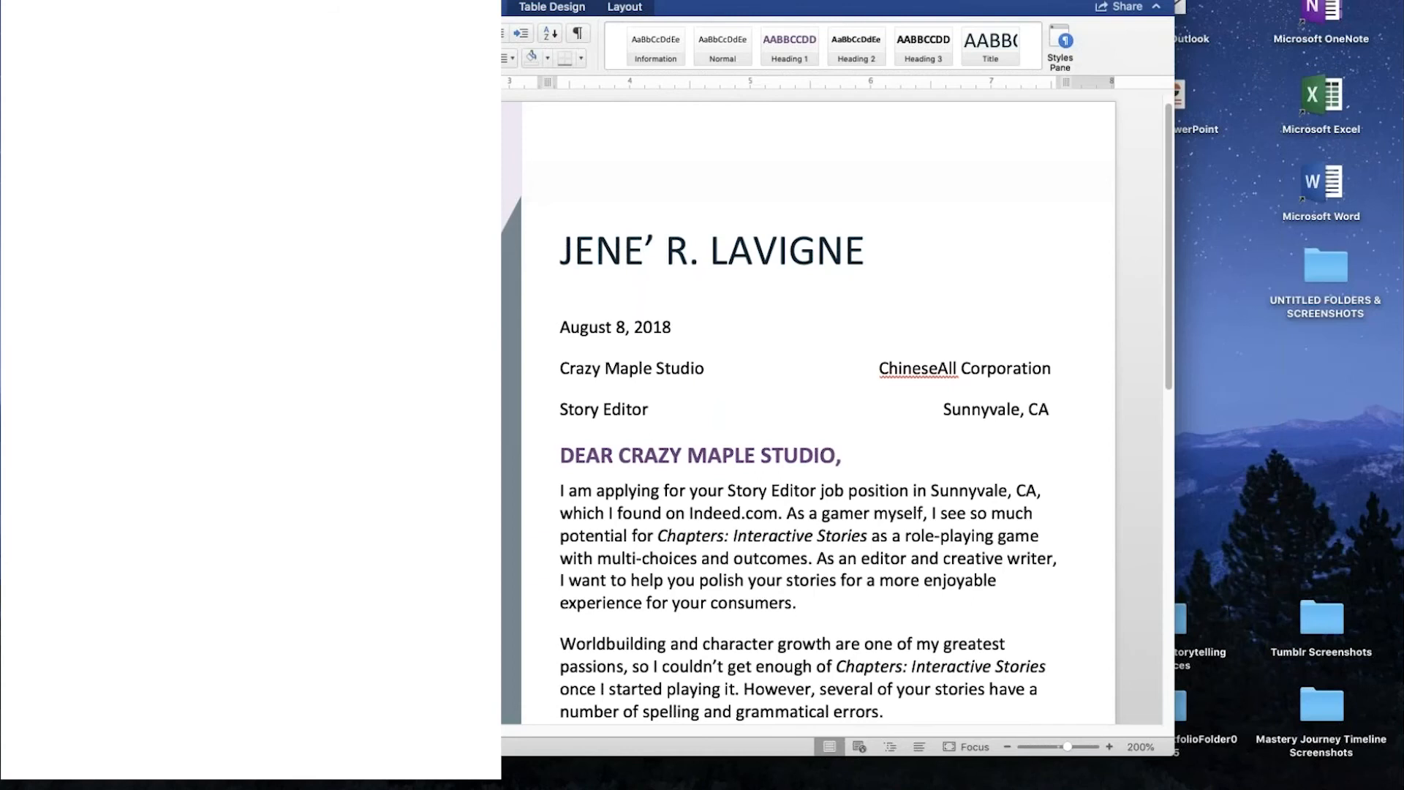
# - Add the bracketed note "[Include more research about company]" at the end of the letter's first body paragraph
pyautogui.moveTo(805, 1); pyautogui.dragTo(803, 1)
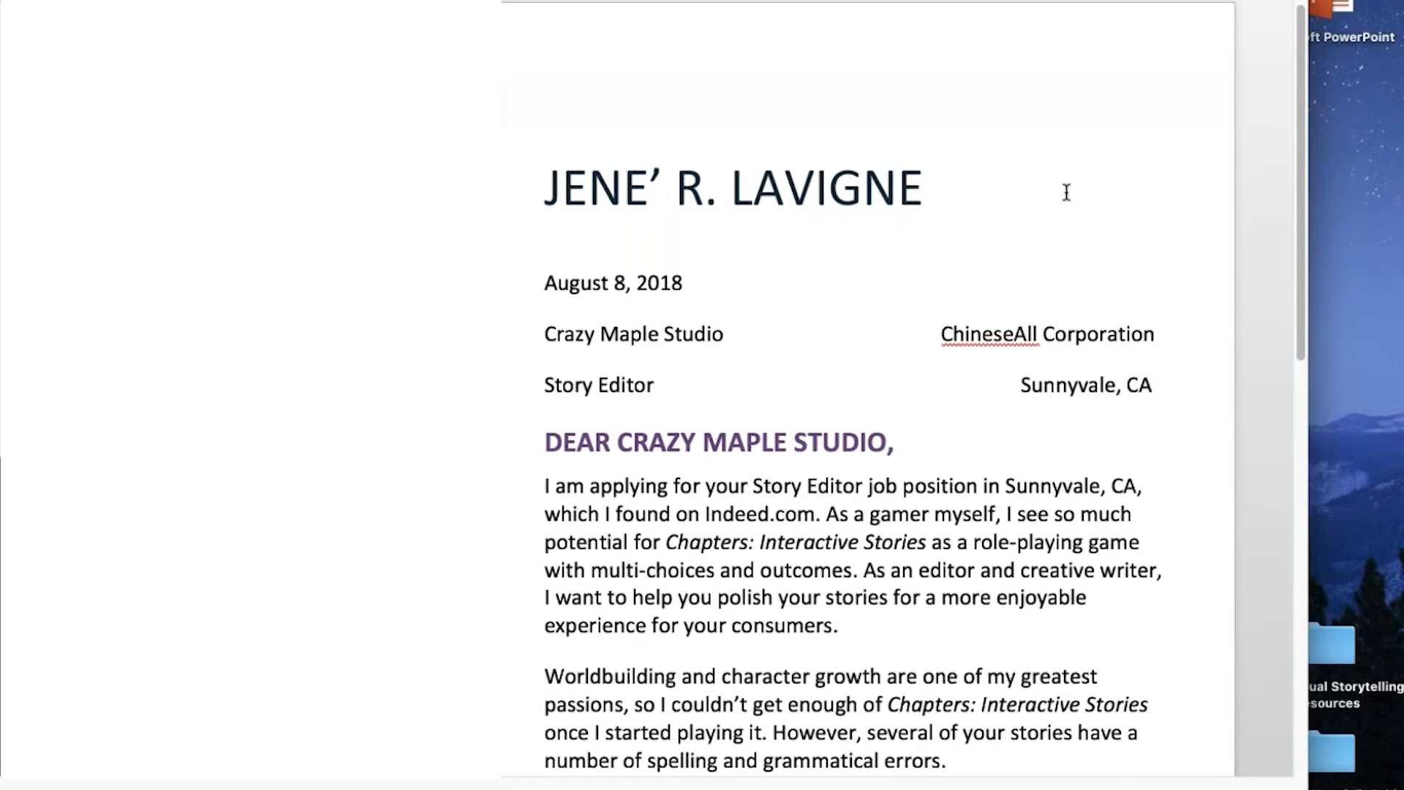
pyautogui.scroll(-1, 1066, 193)
pyautogui.scroll(-10, 1066, 192)
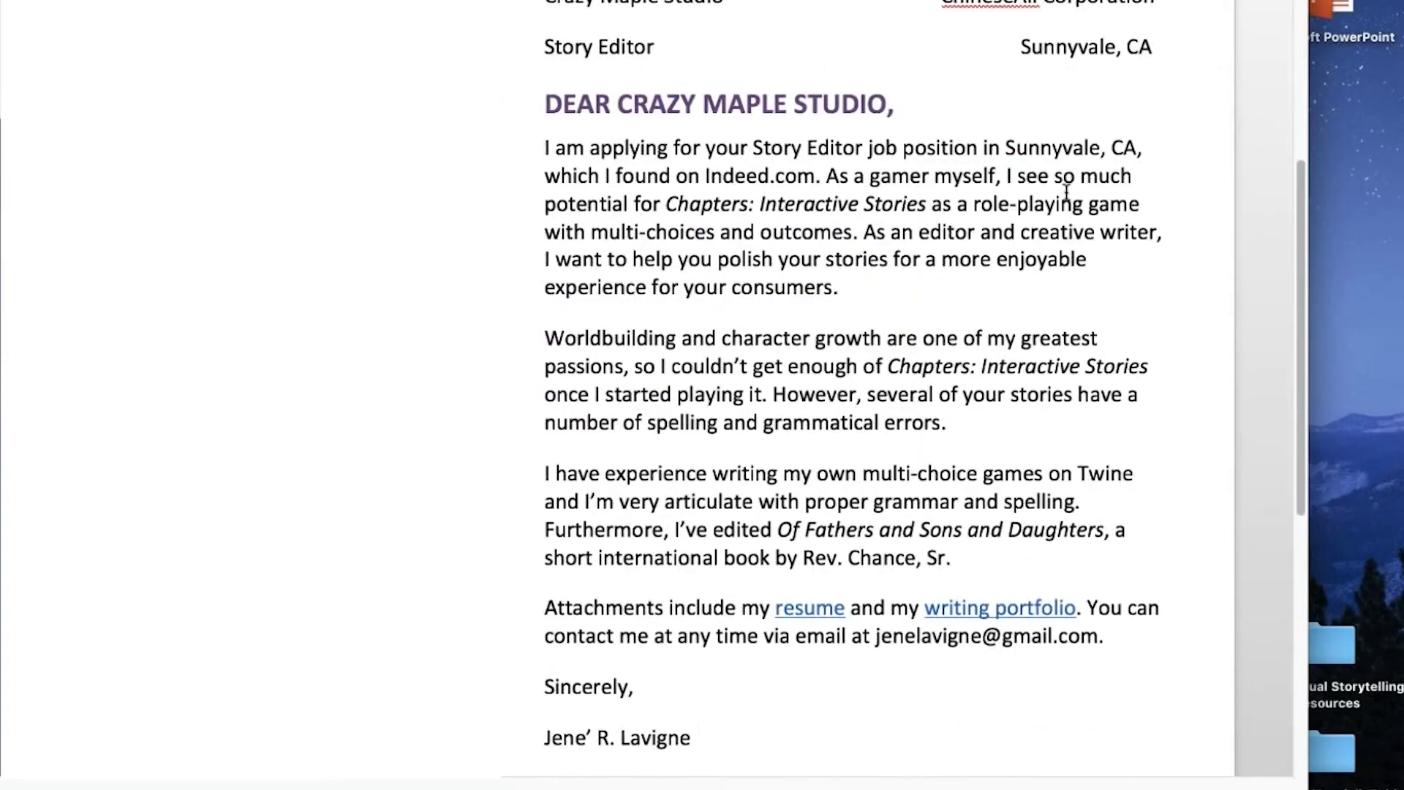
pyautogui.scroll(-1, 1075, 196)
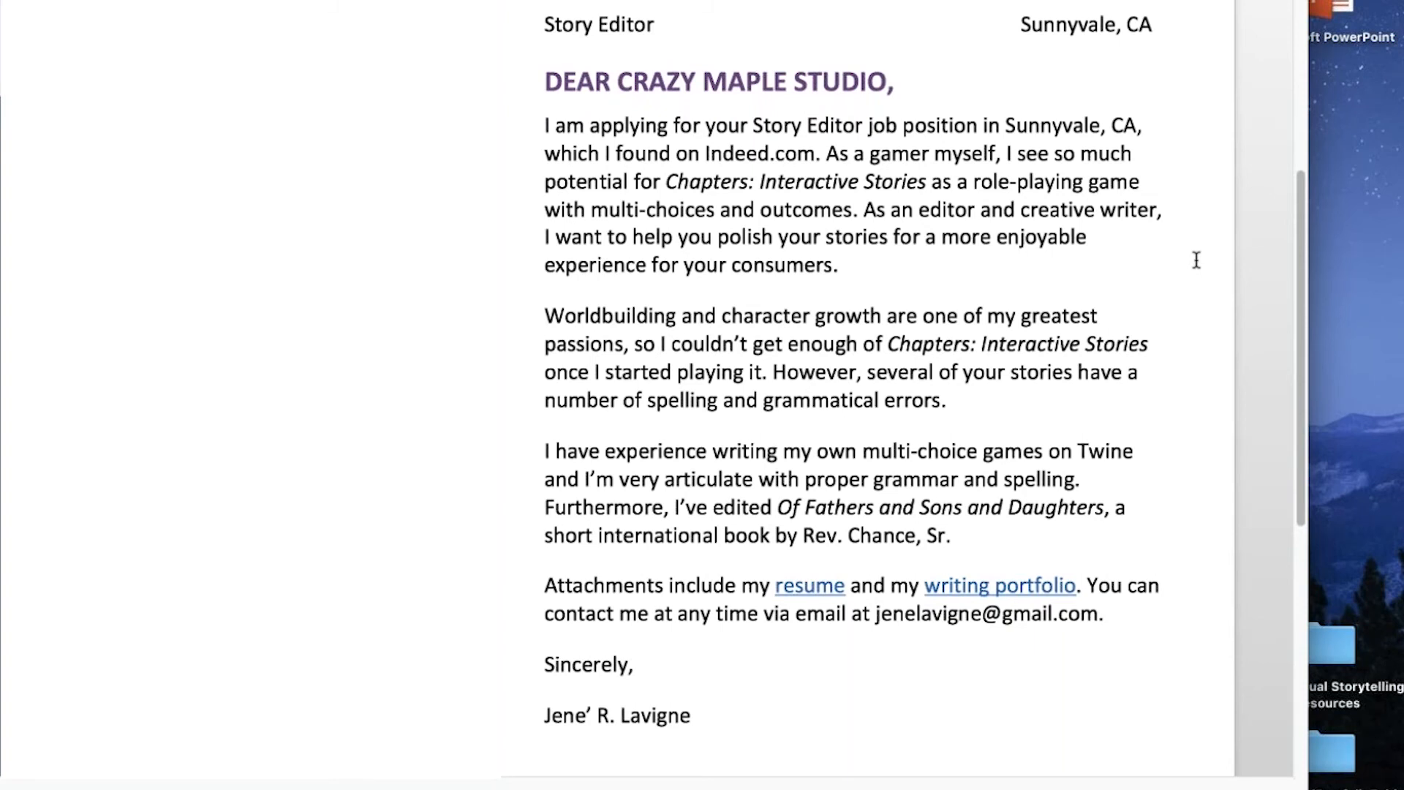
pyautogui.click(925, 264)
pyautogui.write('[Include more research]')
pyautogui.press('Left')
pyautogui.write('about company')
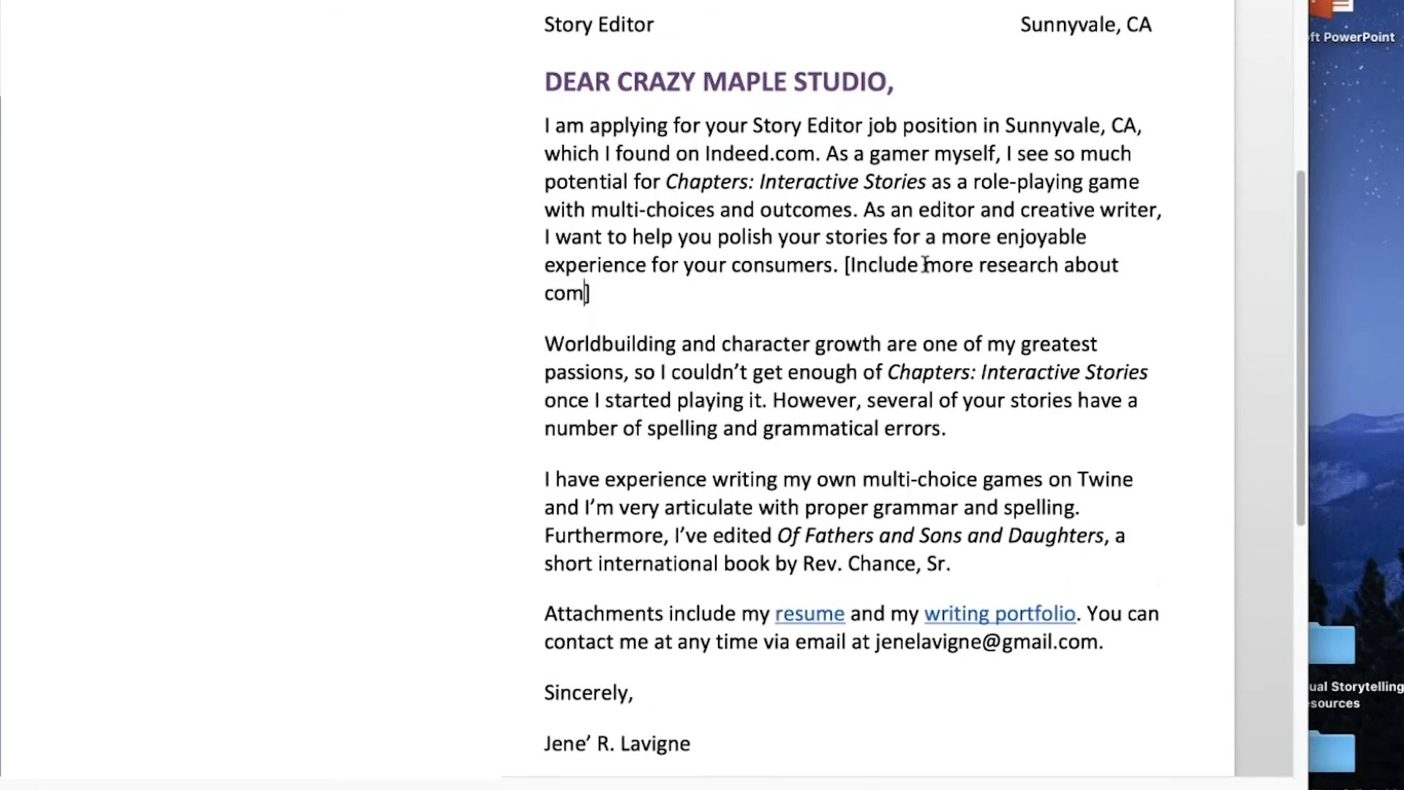
pyautogui.write(', unique ')
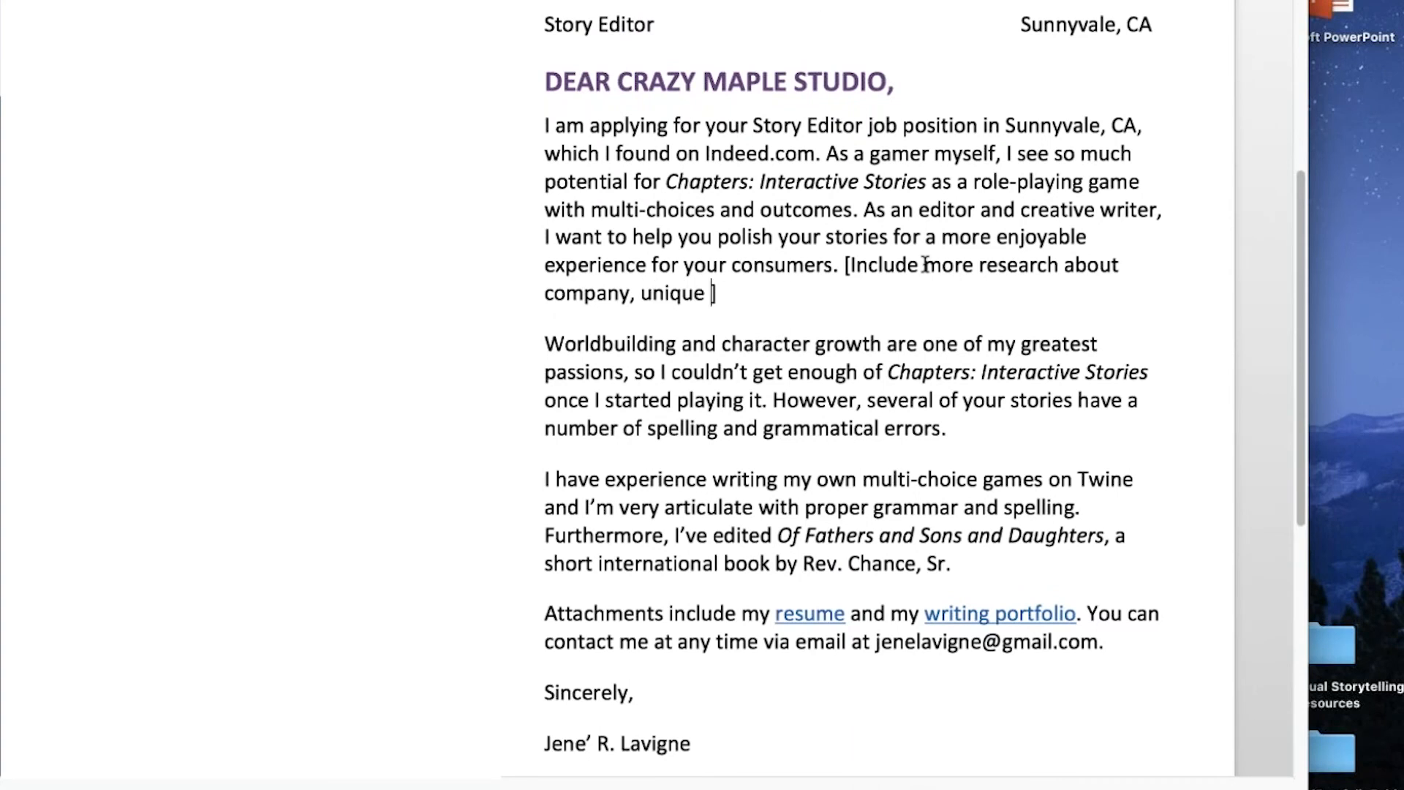
pyautogui.write('and specific')
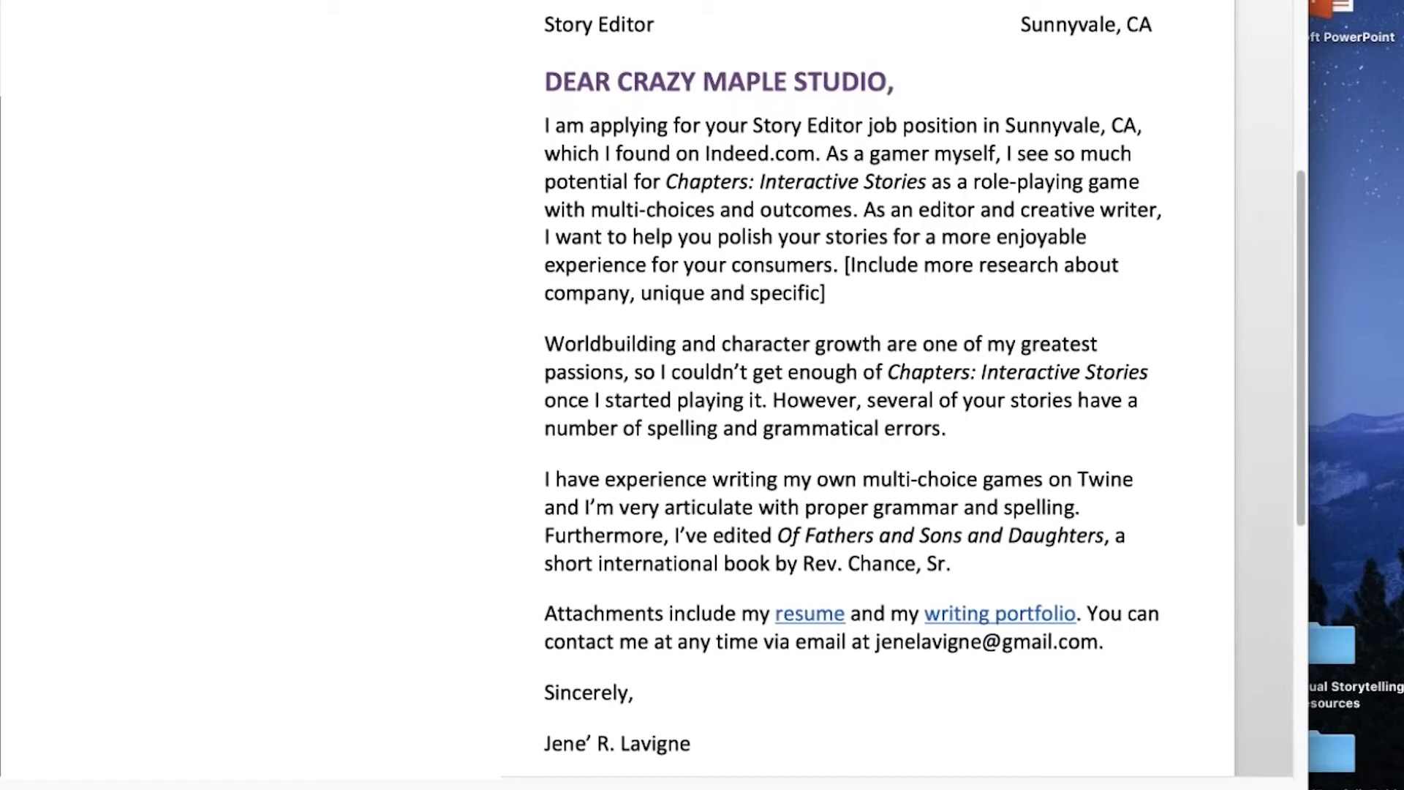
# - Extend the bracketed research note after "company" with ", unique and specific, other projects"
pyautogui.write(', other pro')
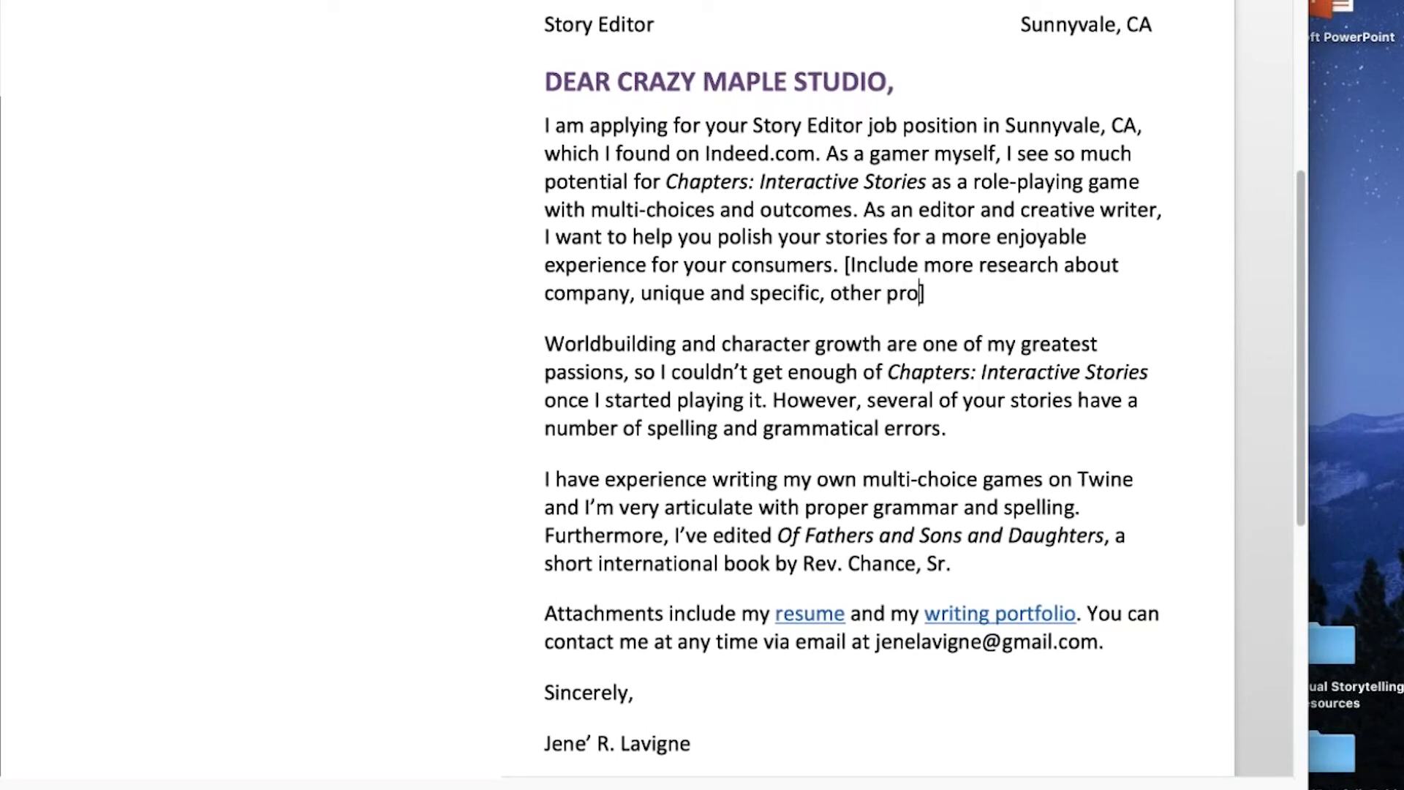
pyautogui.write('jects')
# - Apply strikethrough to the whole second body paragraph, which begins with "Worldbuilding and character growth"
pyautogui.moveTo(545, 343); pyautogui.dragTo(957, 433)
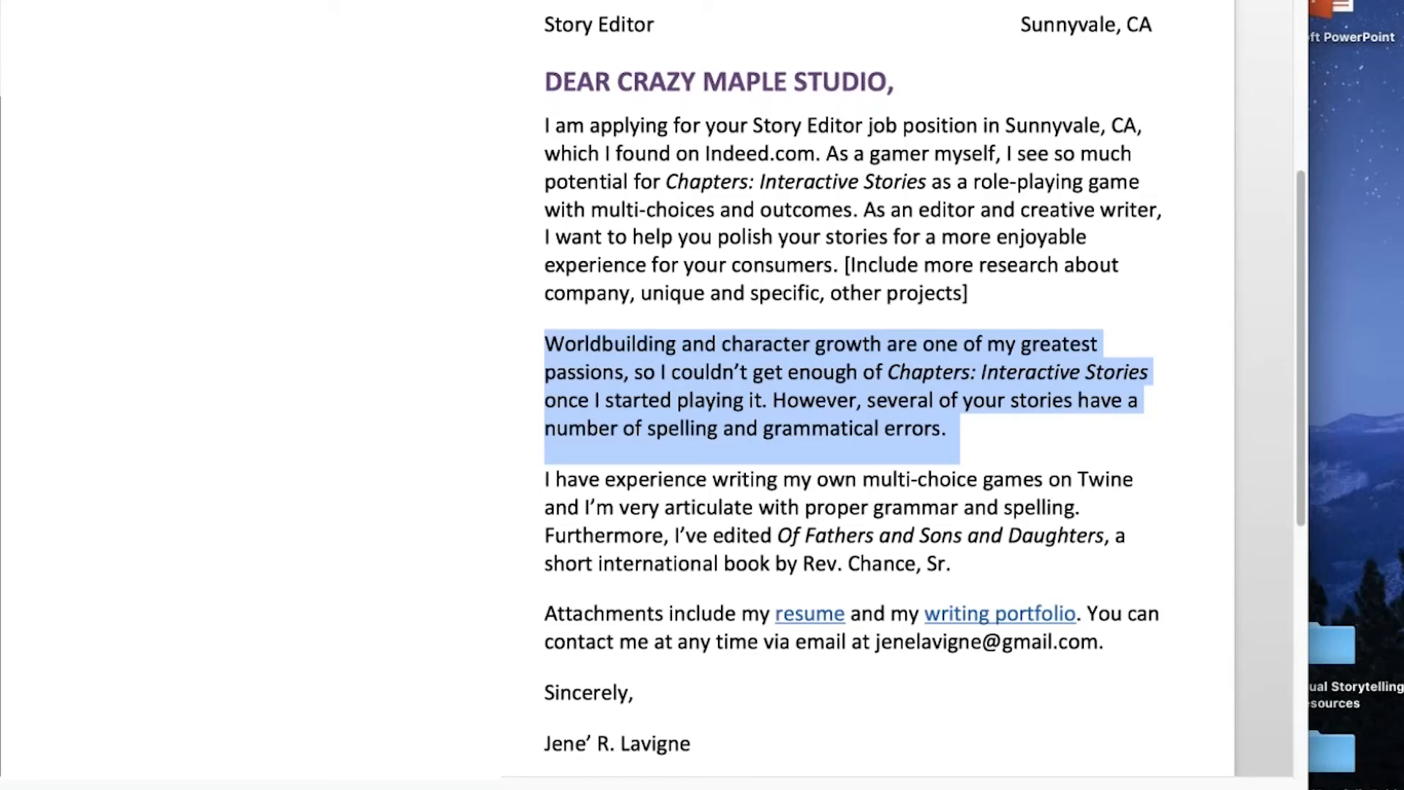
pyautogui.click(585, 344)
pyautogui.moveTo(548, 344); pyautogui.dragTo(944, 426)
pyautogui.press('super+shift+x')
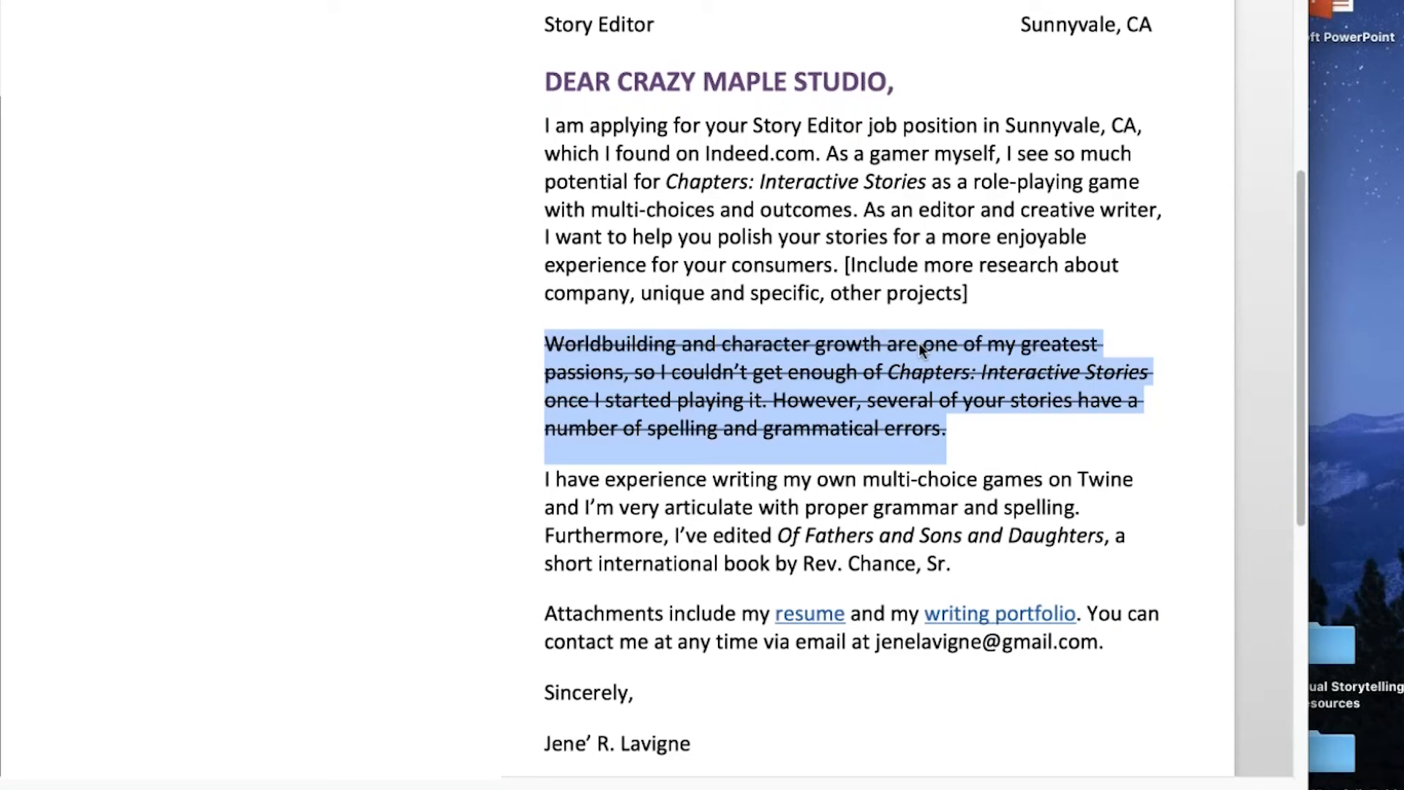
pyautogui.click(974, 425)
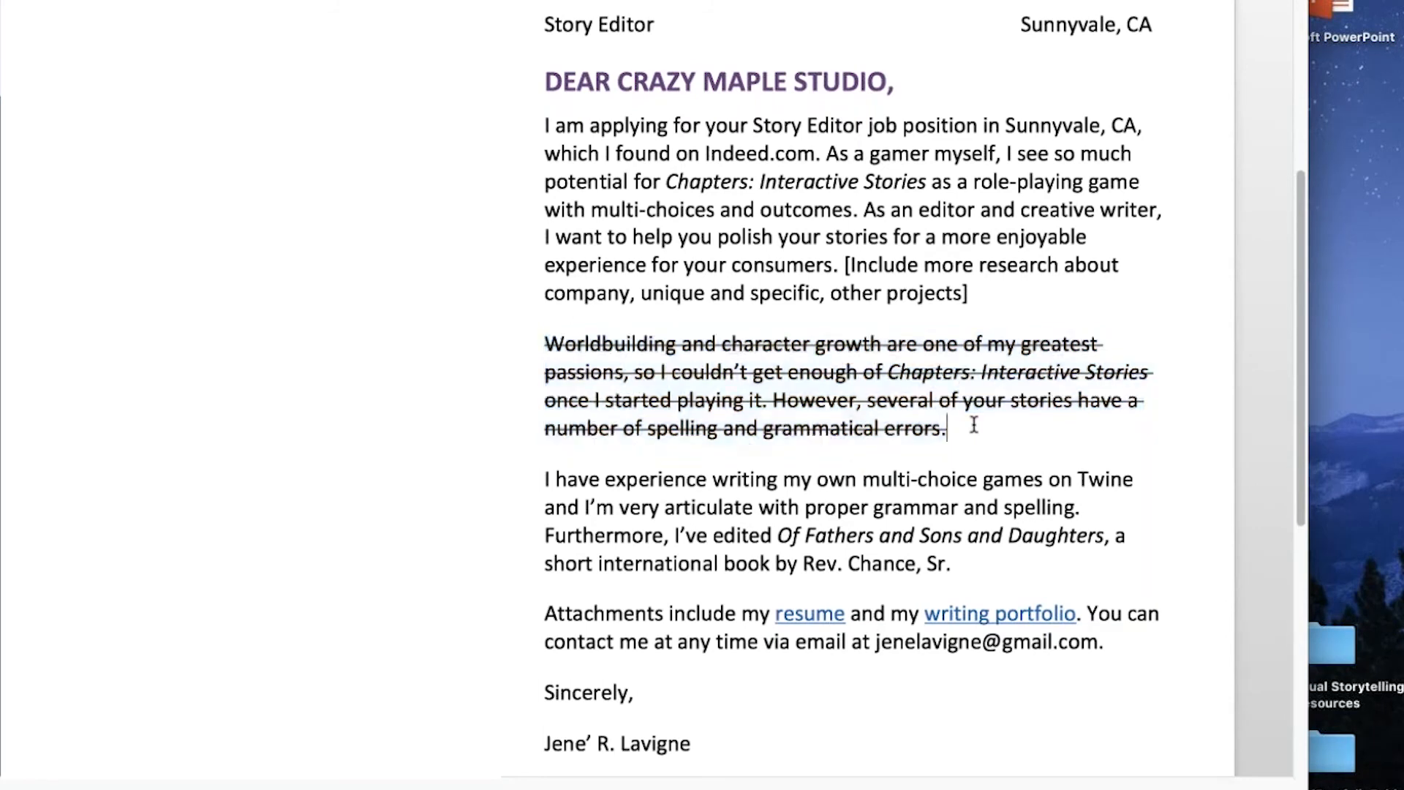
# - Add the note "[Back up with evidence]" at the end of the paragraph about Twine games and editing experience
pyautogui.scroll(-3, 973, 424)
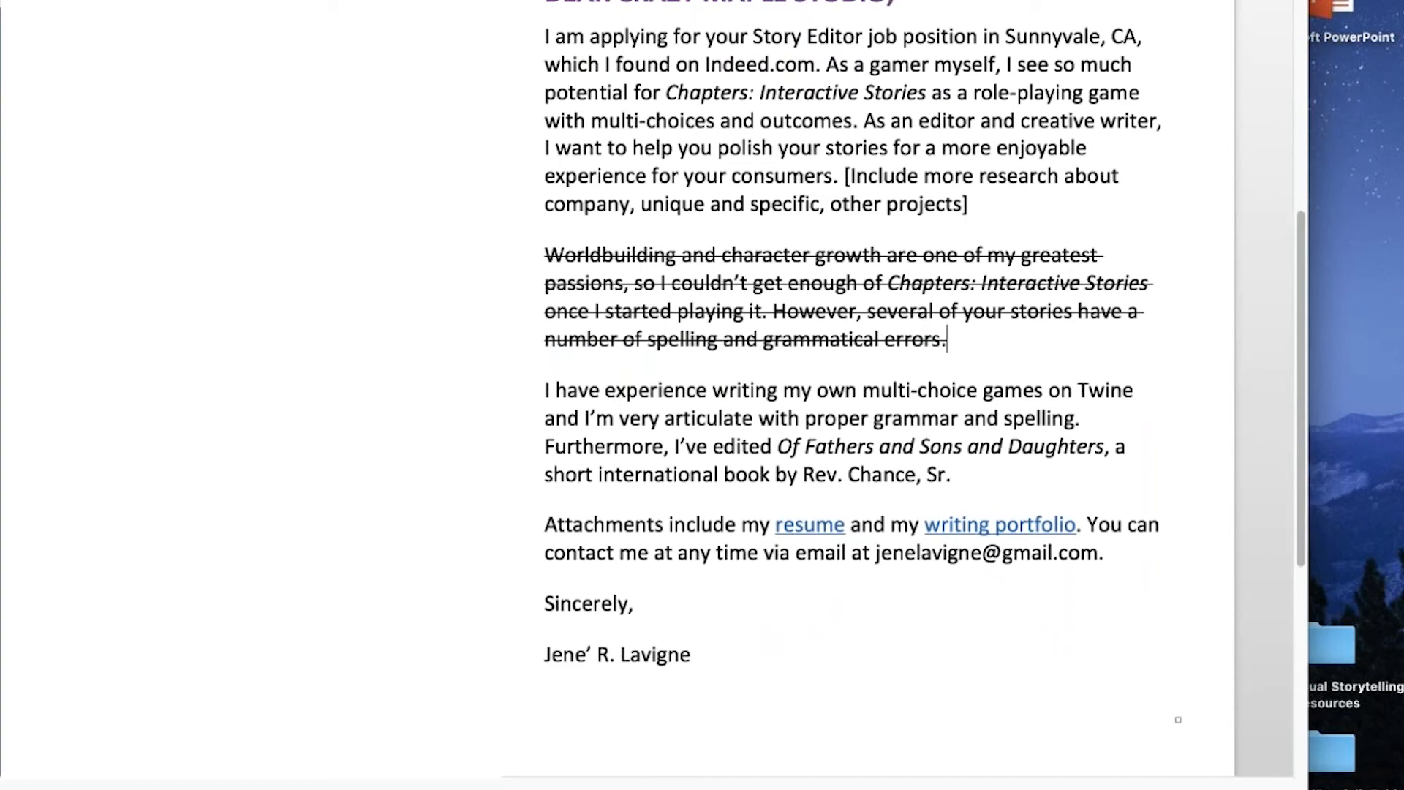
pyautogui.click(1000, 472)
pyautogui.write('[Back up with evidence]')
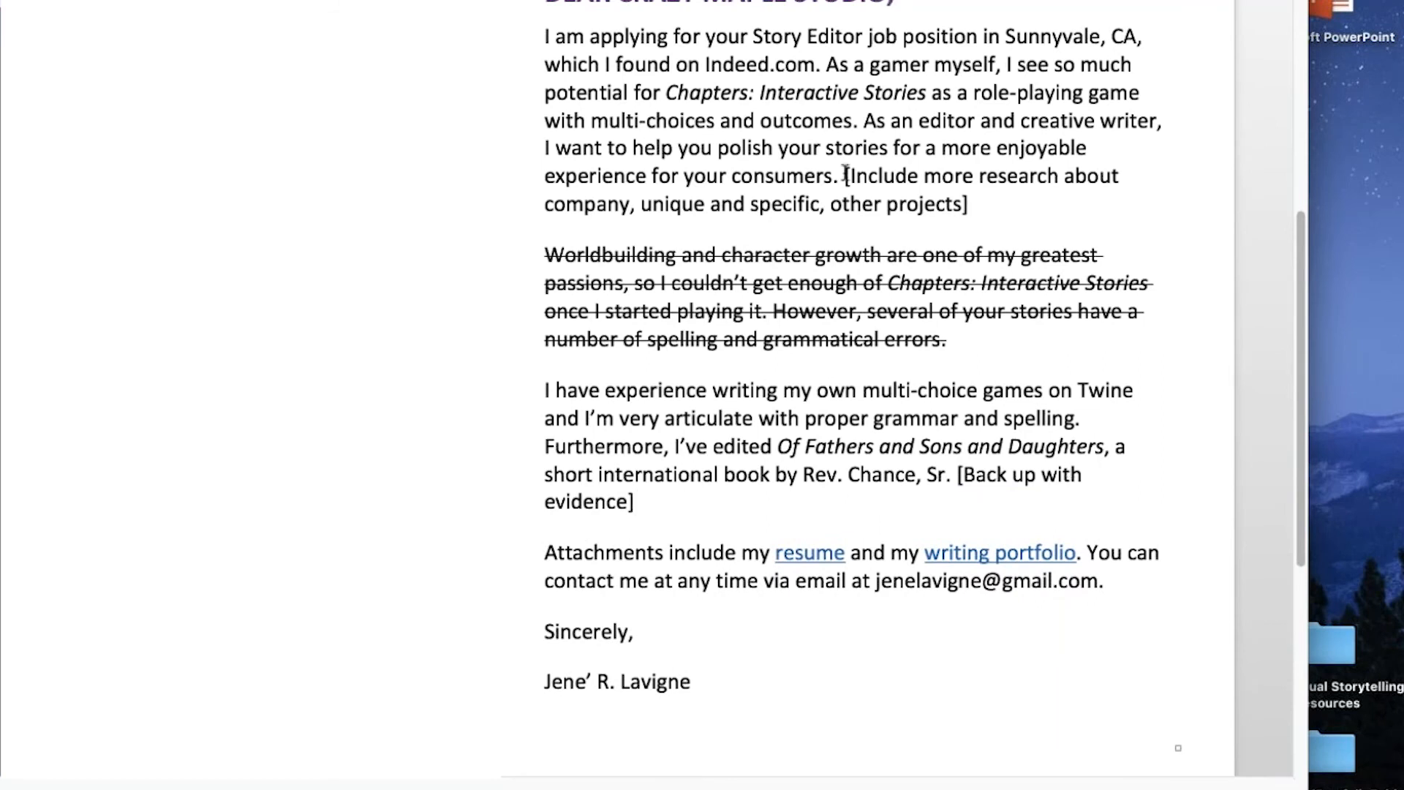
# - Make both bracketed notes bold, the one about company research and the one about evidence
pyautogui.moveTo(845, 176); pyautogui.dragTo(973, 192)
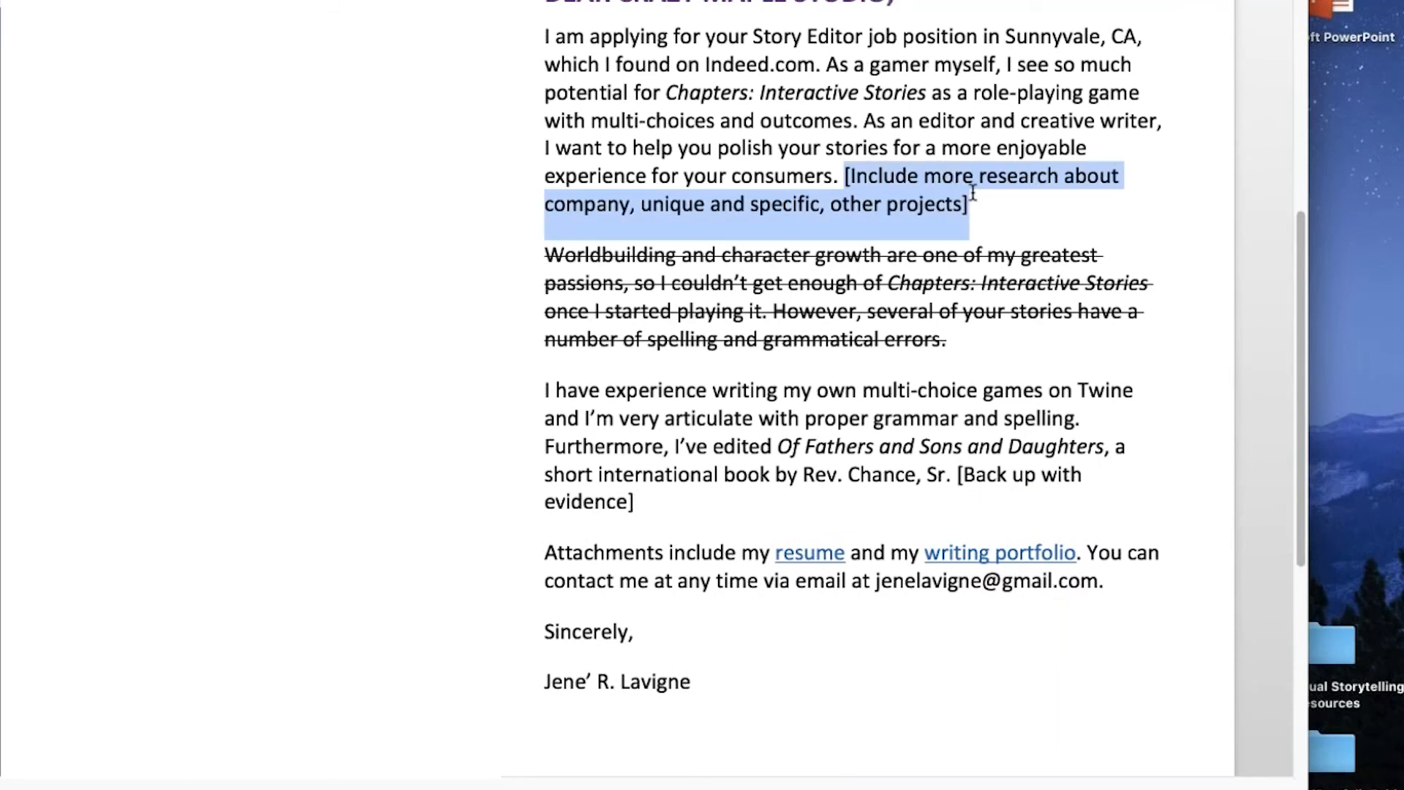
pyautogui.press('super+b')
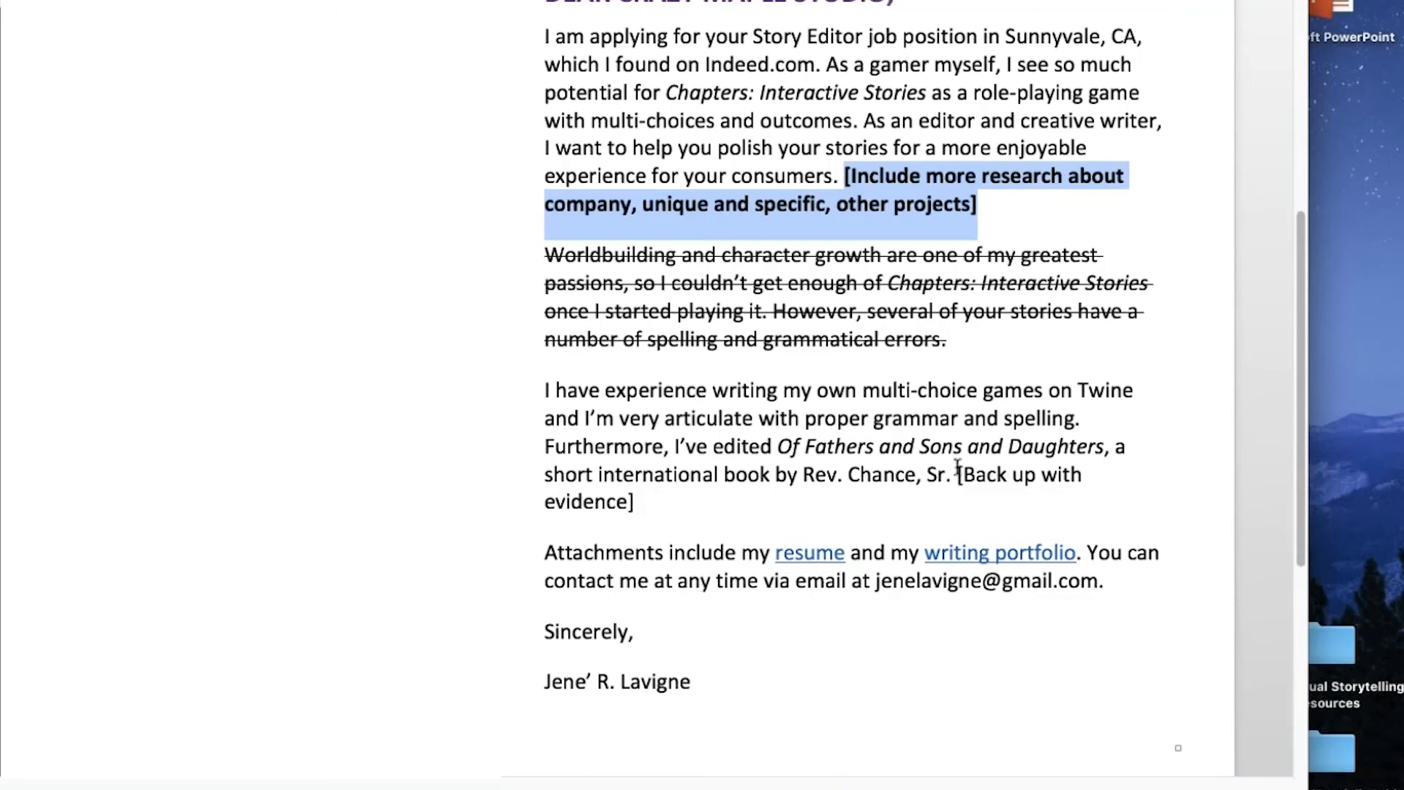
pyautogui.moveTo(959, 482); pyautogui.dragTo(929, 504)
pyautogui.press('super+b')
pyautogui.press('Right')
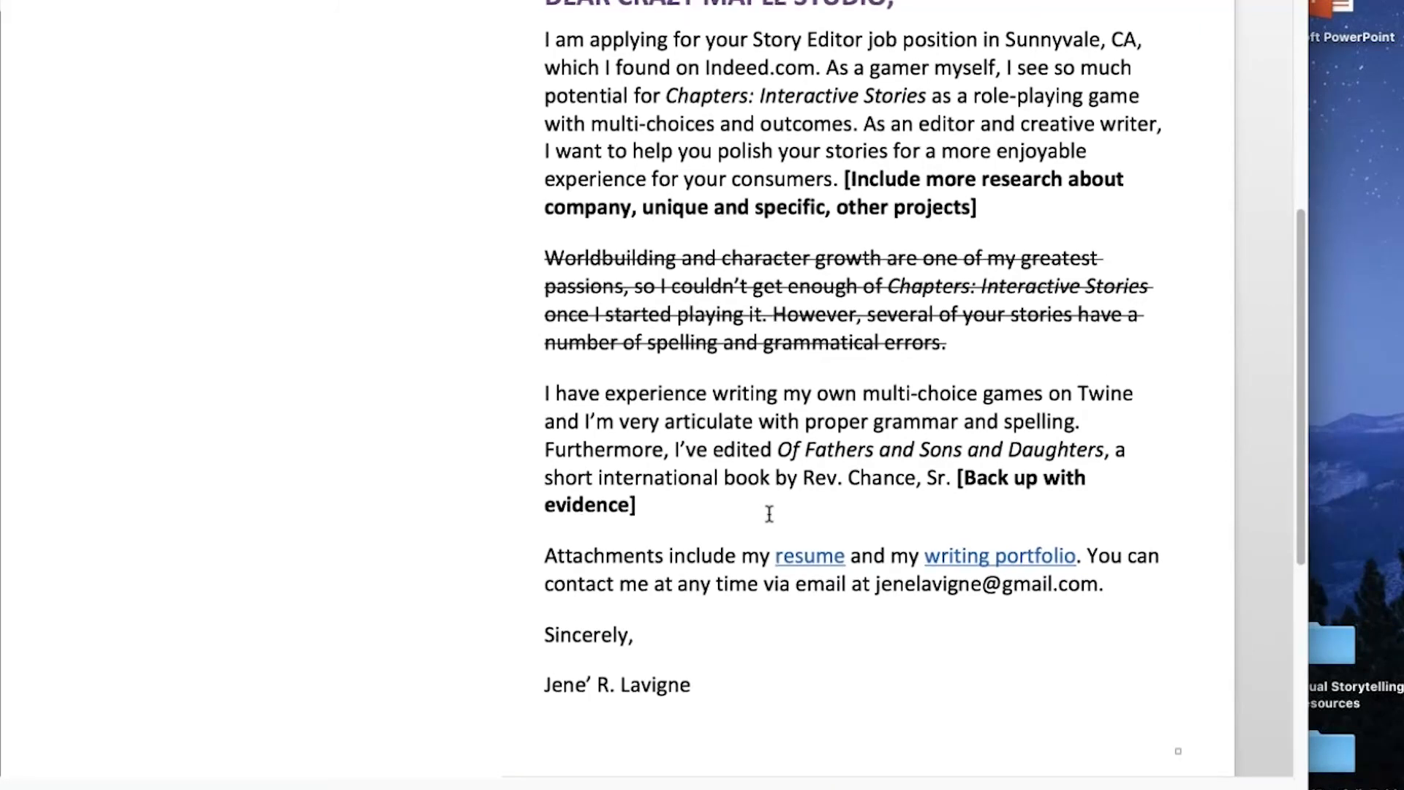
# - Replace "Attachments include" with "Read" at the start of the closing paragraph with the resume and portfolio links
pyautogui.scroll(-1, 770, 513)
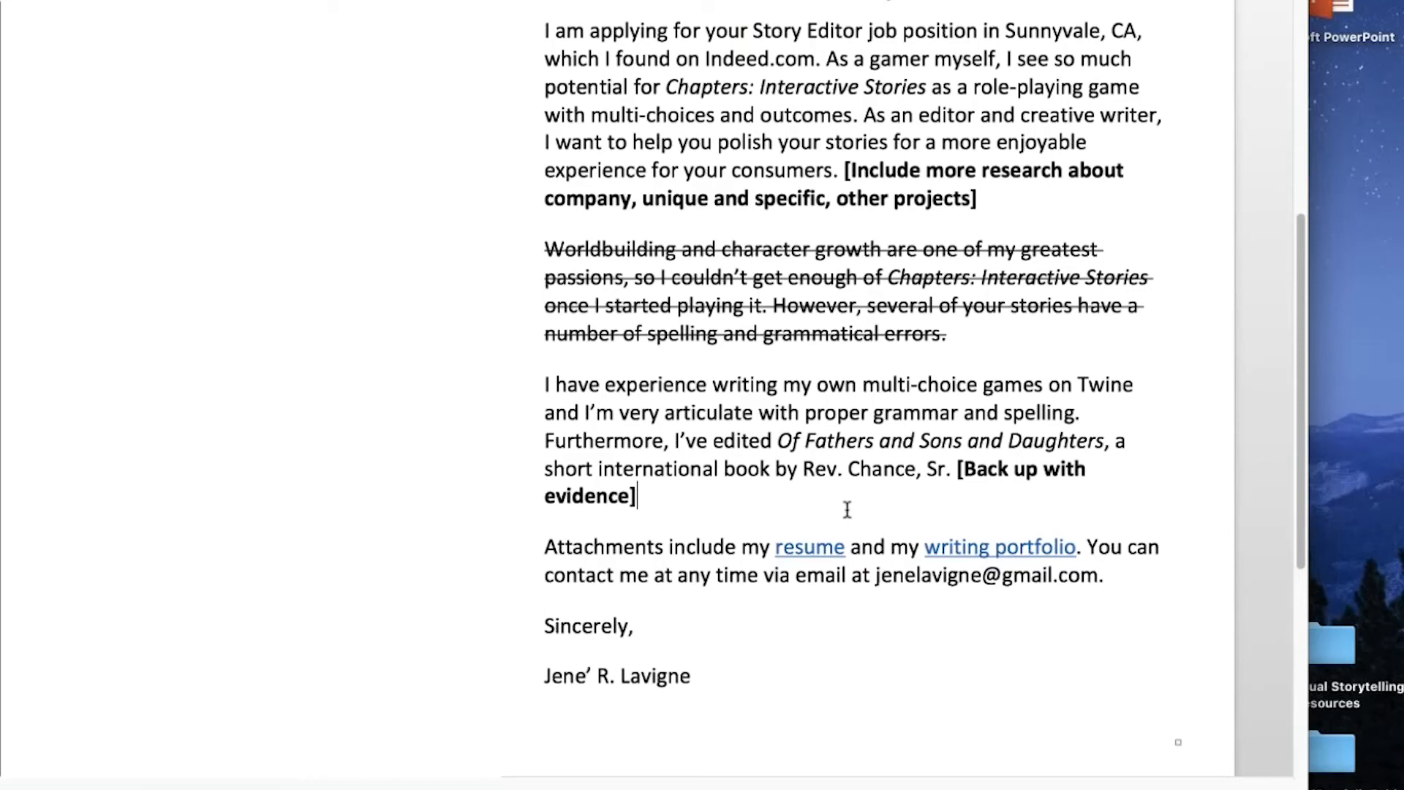
pyautogui.scroll(1, 847, 509)
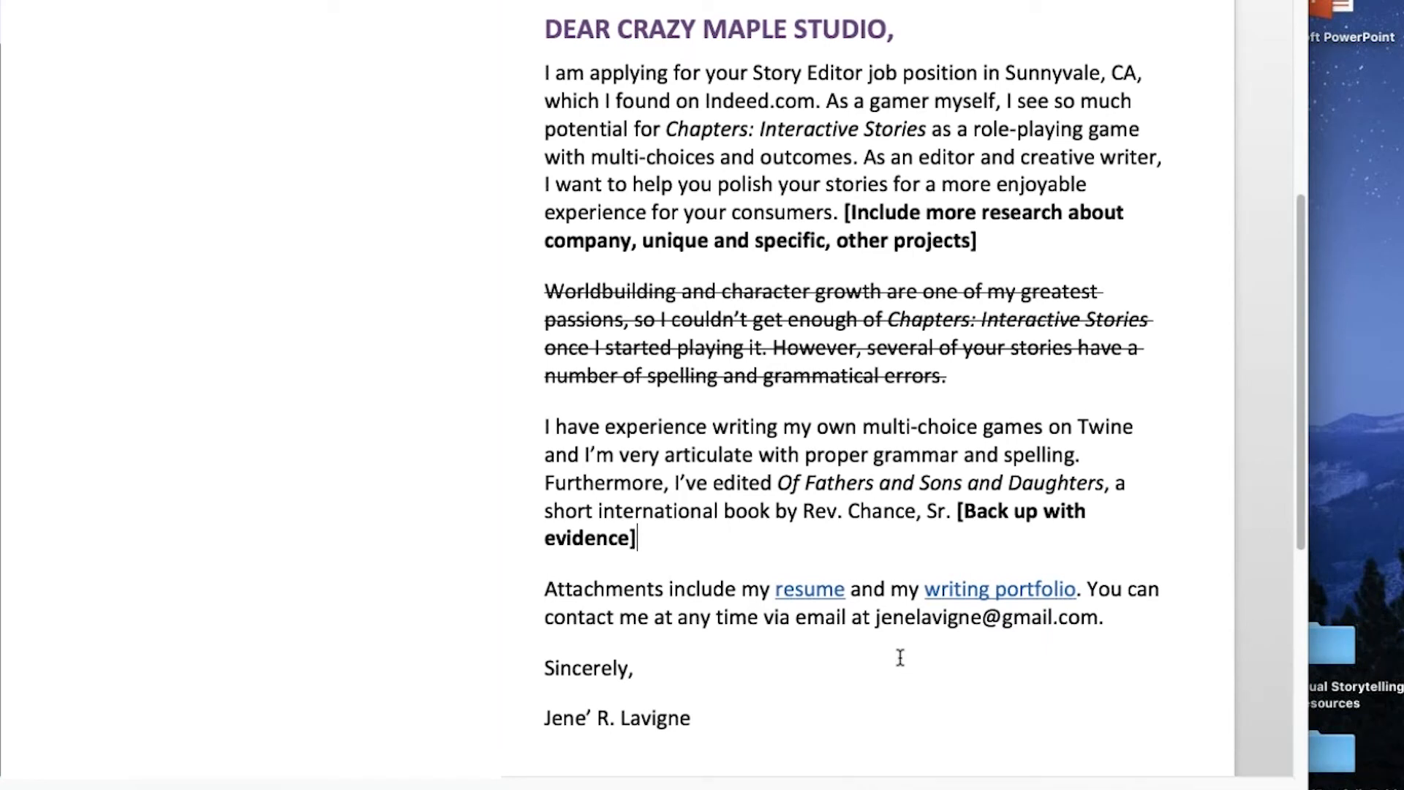
pyautogui.click(736, 593)
pyautogui.press('BackSpace')
pyautogui.press('BackSpace')
pyautogui.press('BackSpace')
pyautogui.press('BackSpace')
pyautogui.press('BackSpace')
pyautogui.press('BackSpace')
pyautogui.press('BackSpace')
pyautogui.press('BackSpace')
pyautogui.press('BackSpace')
pyautogui.press('BackSpace')
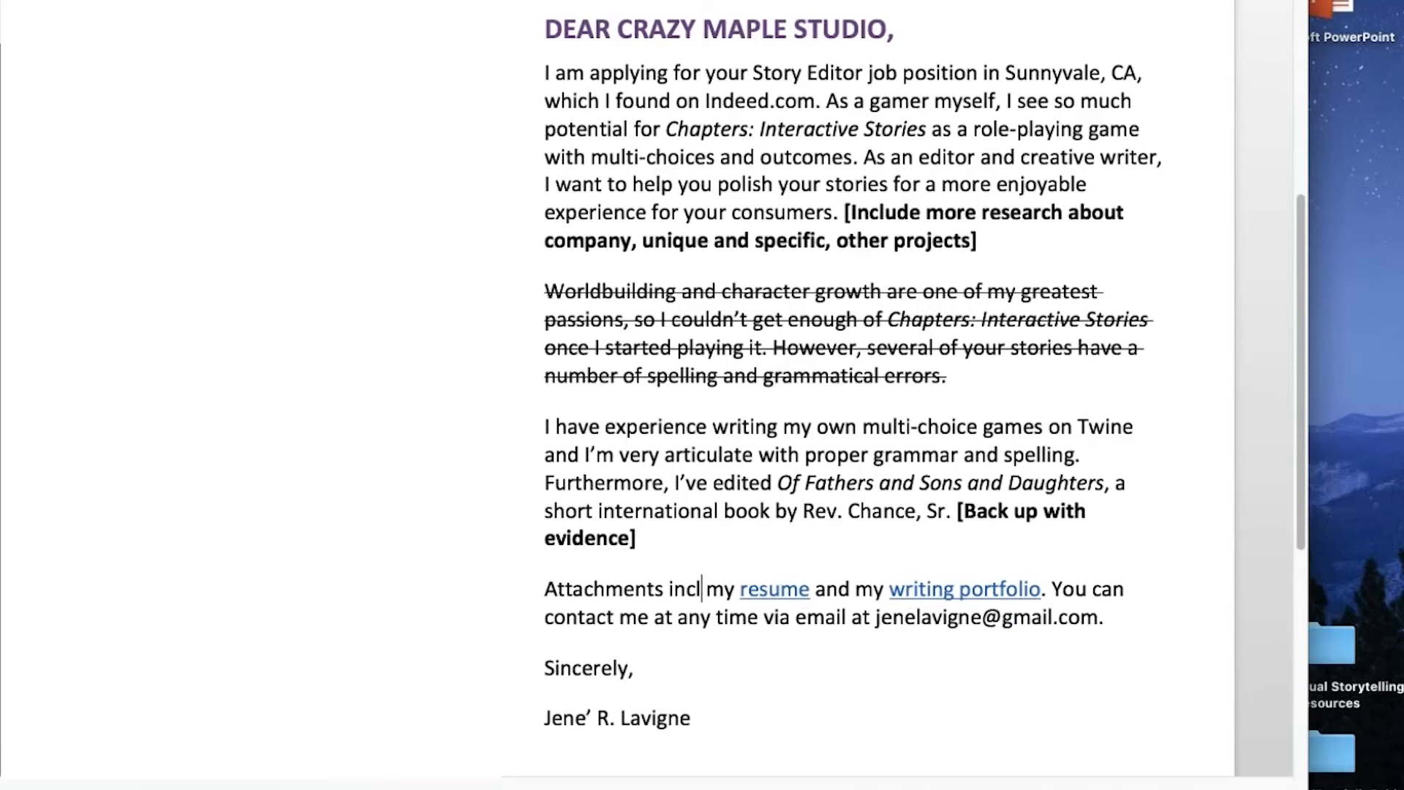
pyautogui.press('BackSpace')
pyautogui.press('BackSpace')
pyautogui.press('BackSpace')
pyautogui.press('BackSpace')
pyautogui.press('BackSpace')
pyautogui.press('BackSpace')
pyautogui.press('BackSpace')
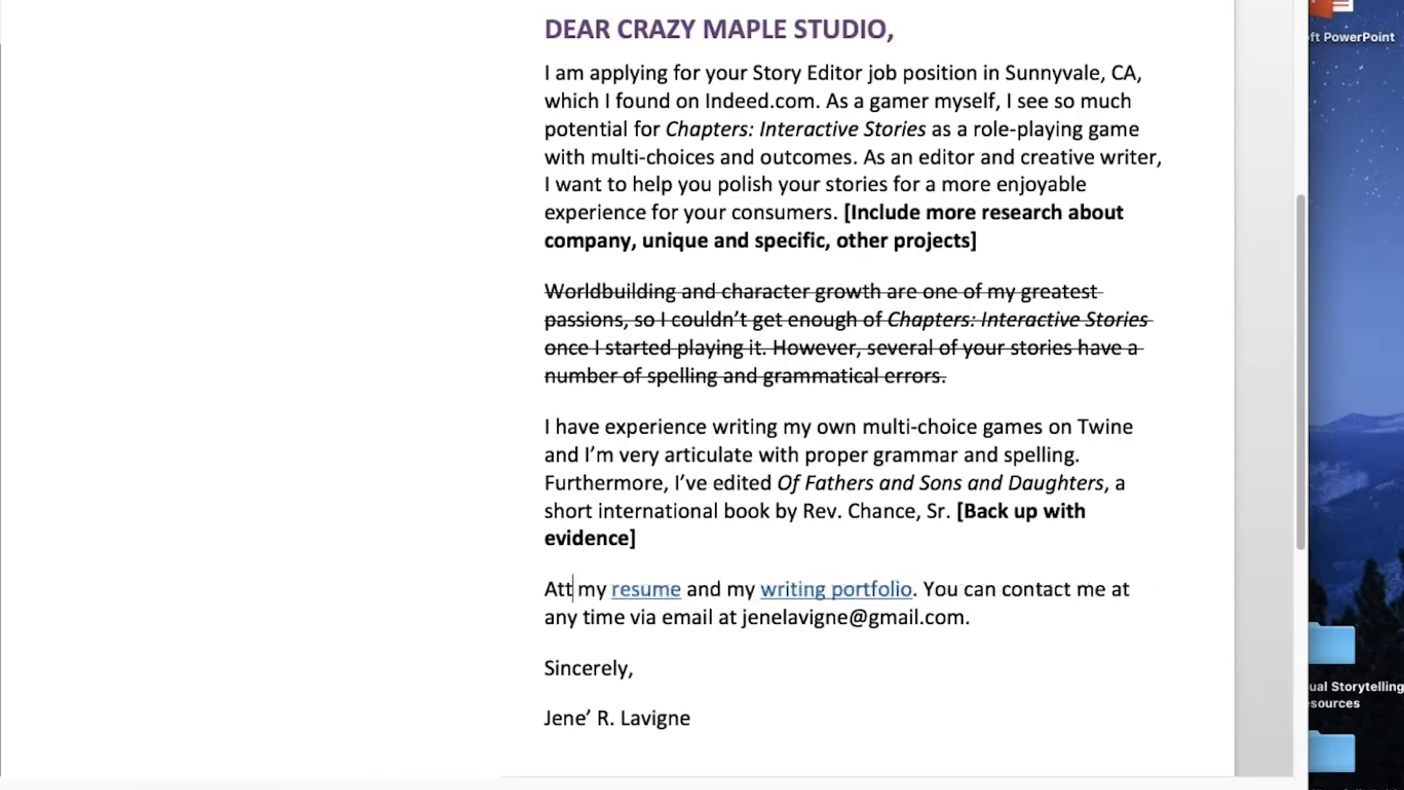
pyautogui.press('BackSpace')
pyautogui.press('BackSpace')
pyautogui.write('Read')
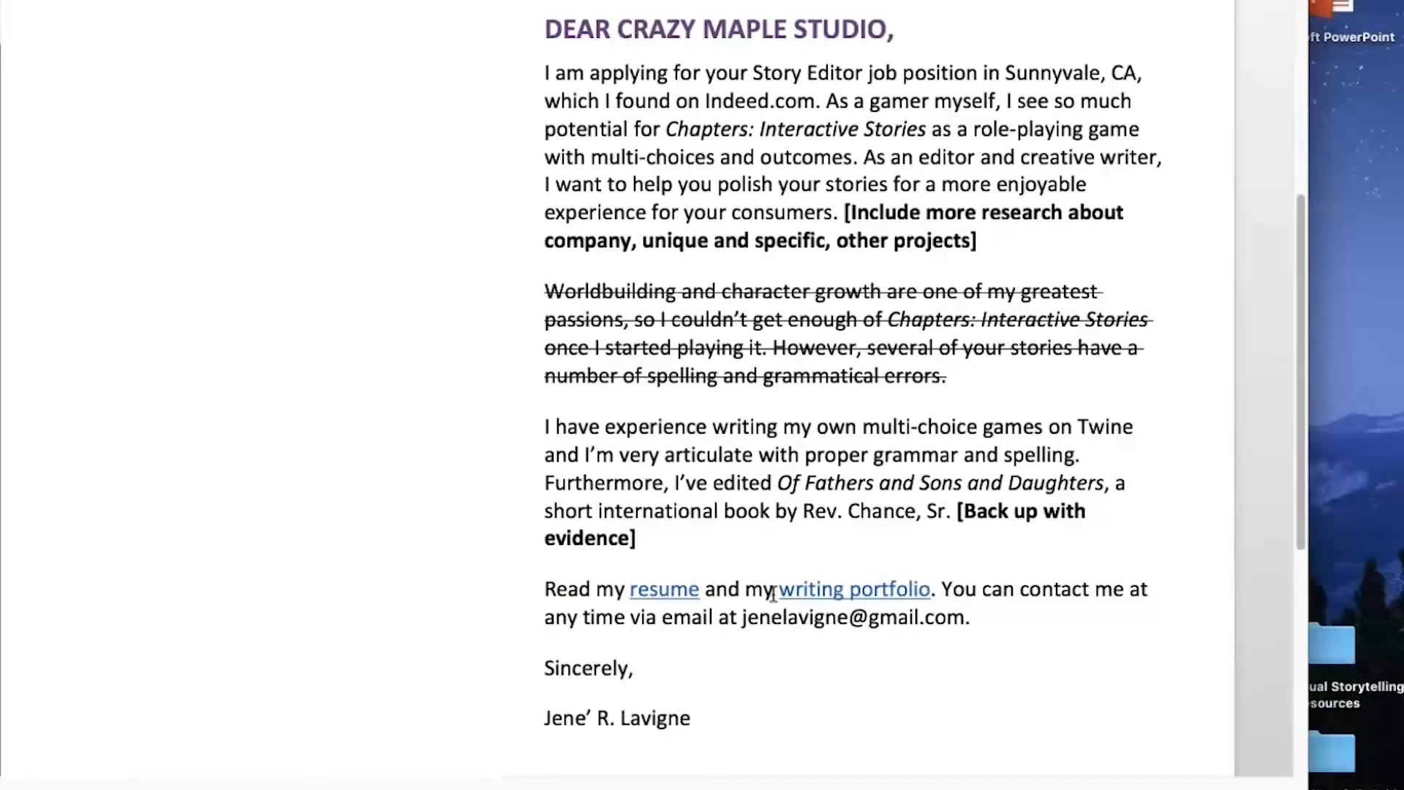
# - Remove "You can" from the closing paragraph's second sentence so that it starts with a capitalized "Contact"
pyautogui.click(942, 588)
pyautogui.click(1012, 589)
pyautogui.press('Left')
pyautogui.press('Left')
pyautogui.press('Left')
pyautogui.press('Left')
pyautogui.press('Down')
pyautogui.click(1026, 591)
pyautogui.press('BackSpace')
pyautogui.press('BackSpace')
pyautogui.press('BackSpace')
pyautogui.press('BackSpace')
pyautogui.press('BackSpace')
pyautogui.press('BackSpace')
pyautogui.press('BackSpace')
pyautogui.press('BackSpace')
pyautogui.press('BackSpace')
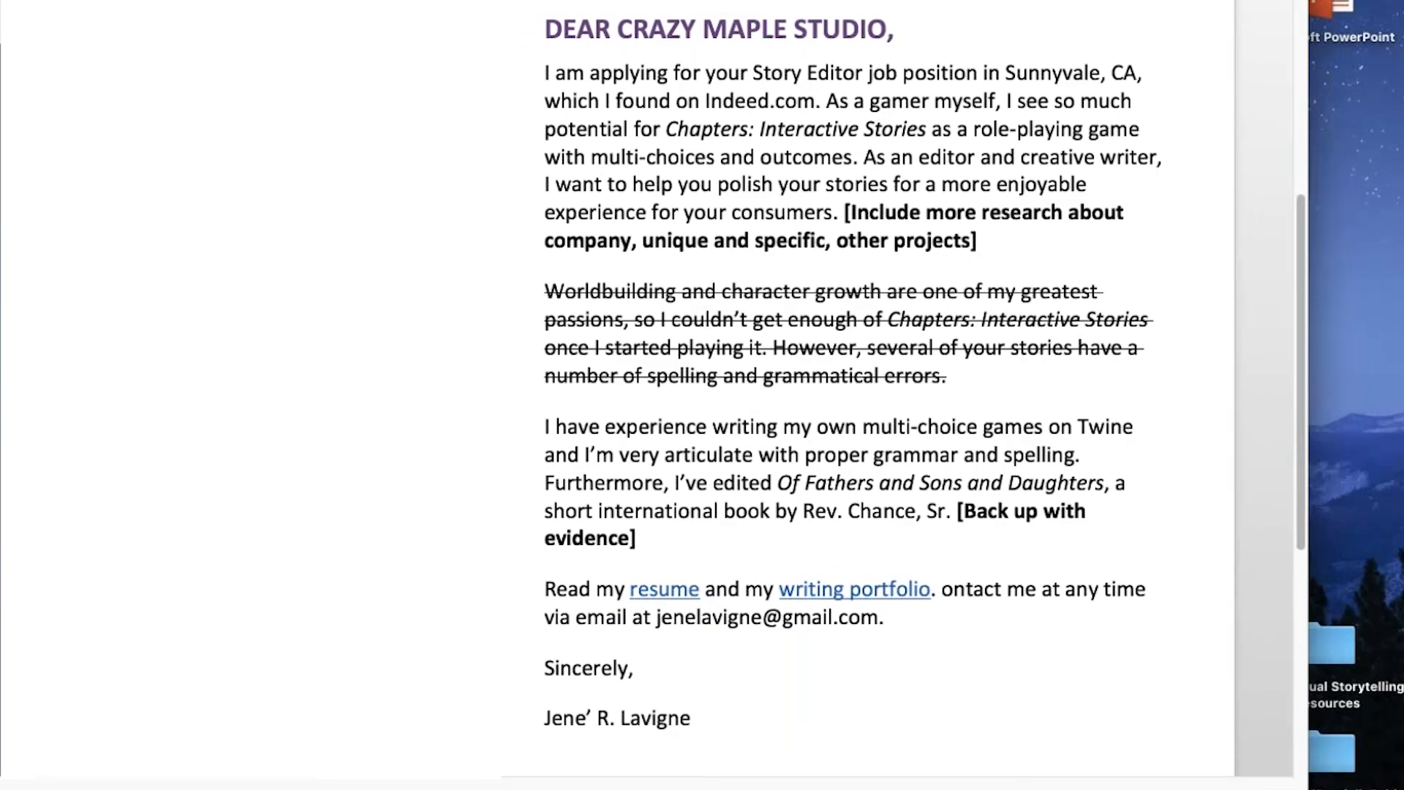
pyautogui.write('C')
# - Delete "via email" from the contact sentence in the closing paragraph
pyautogui.click(1079, 611)
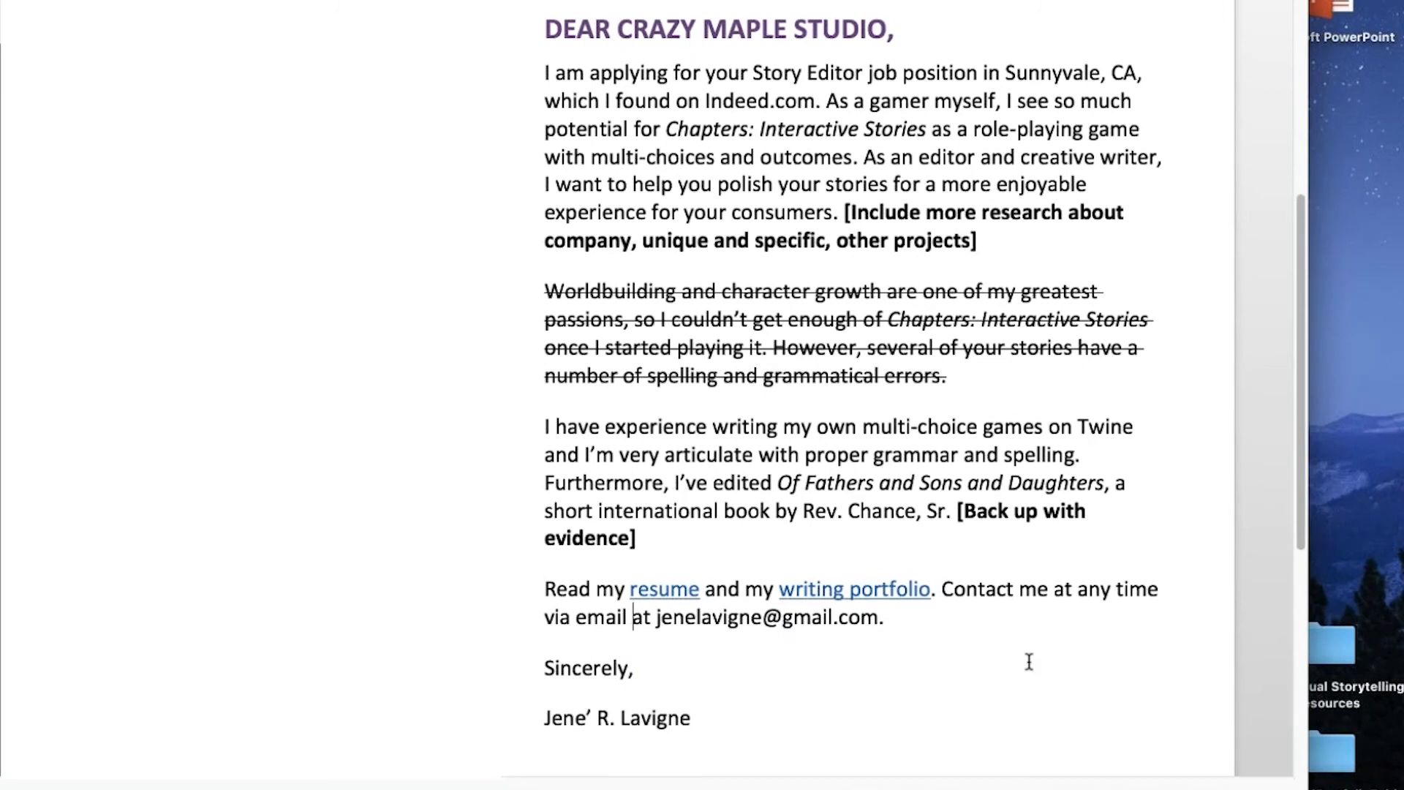
pyautogui.press('BackSpace')
pyautogui.press('BackSpace')
pyautogui.press('BackSpace')
pyautogui.press('BackSpace')
pyautogui.press('BackSpace')
pyautogui.press('BackSpace')
pyautogui.press('BackSpace')
pyautogui.press('BackSpace')
pyautogui.press('BackSpace')
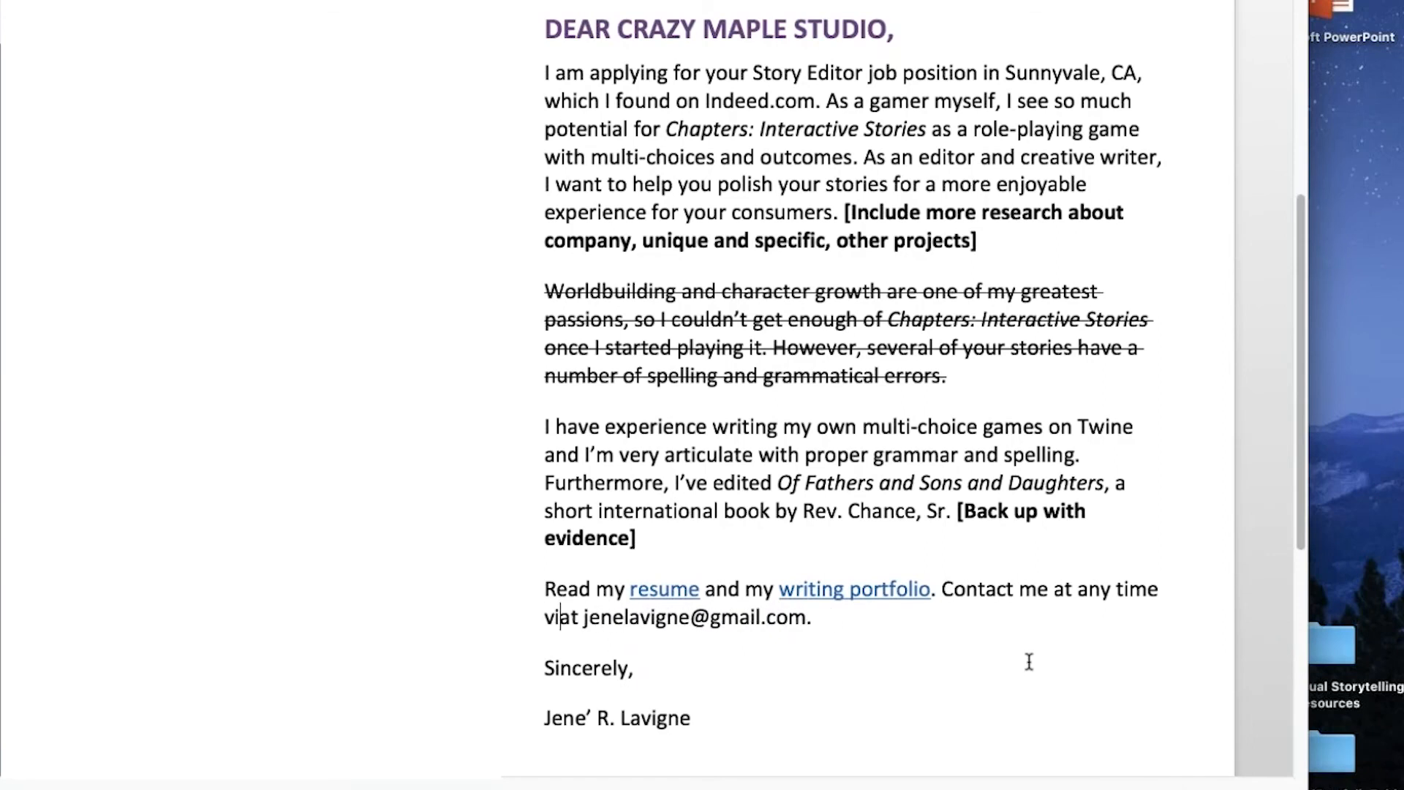
pyautogui.press('BackSpace')
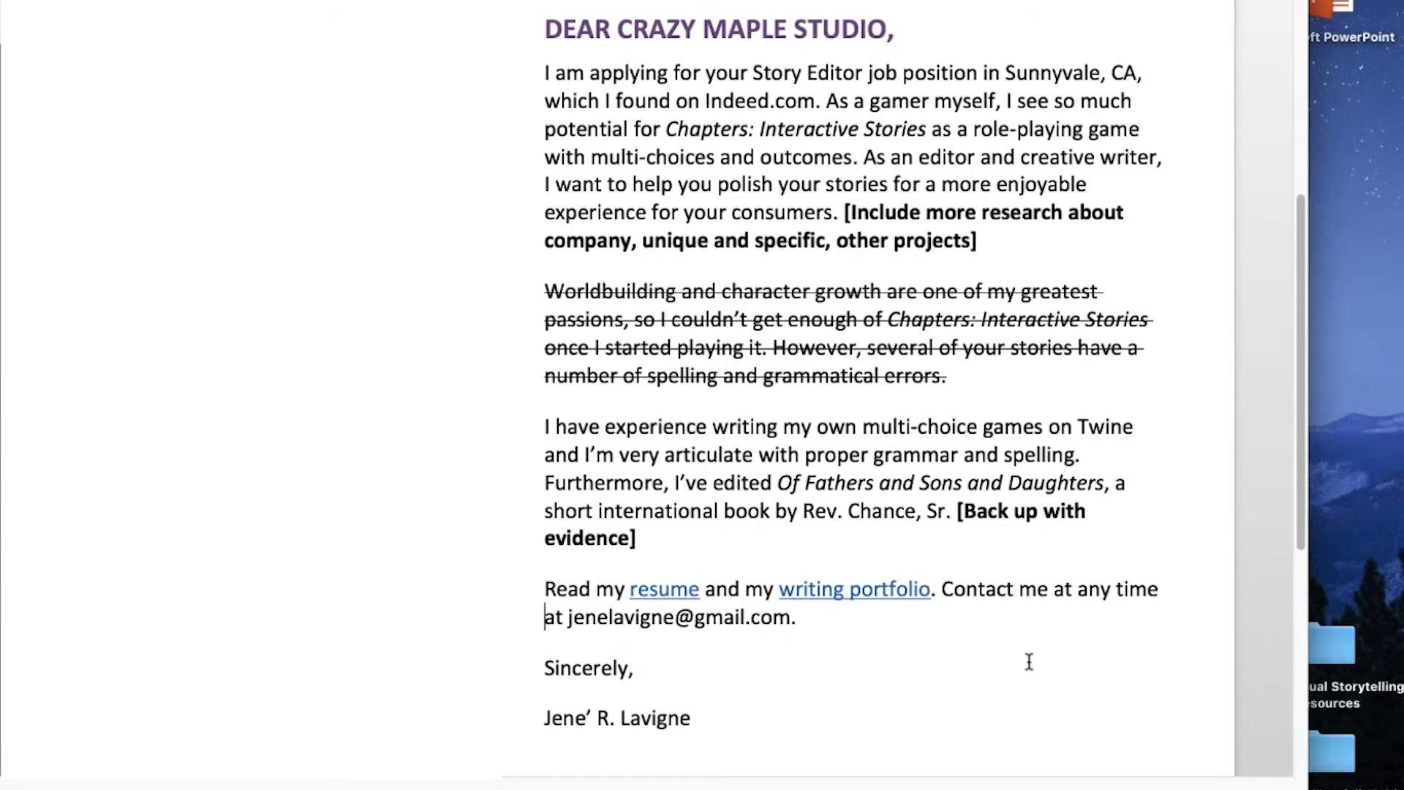
pyautogui.click(910, 619)
pyautogui.scroll(5, 960, 644)
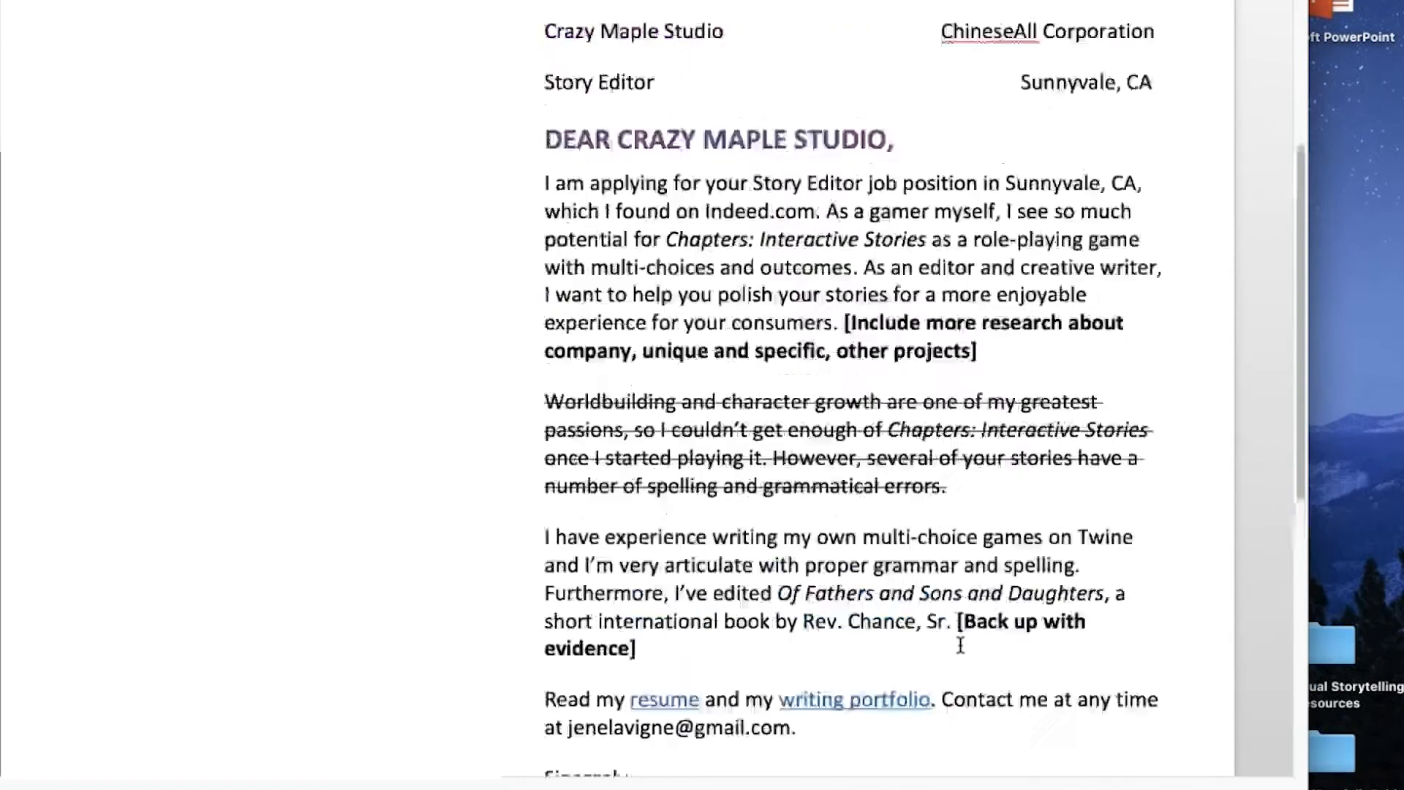
pyautogui.scroll(1, 960, 644)
pyautogui.scroll(-6, 853, 395)
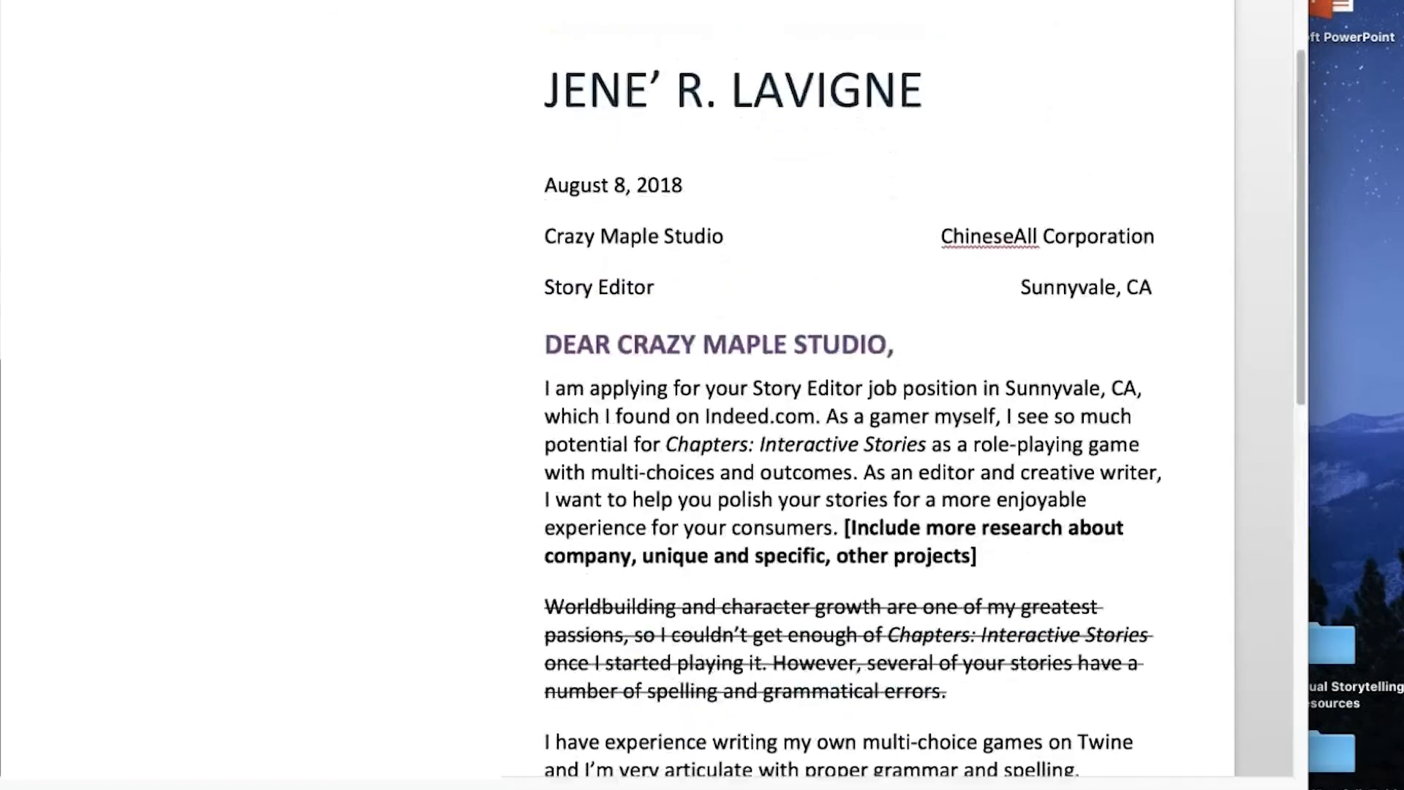
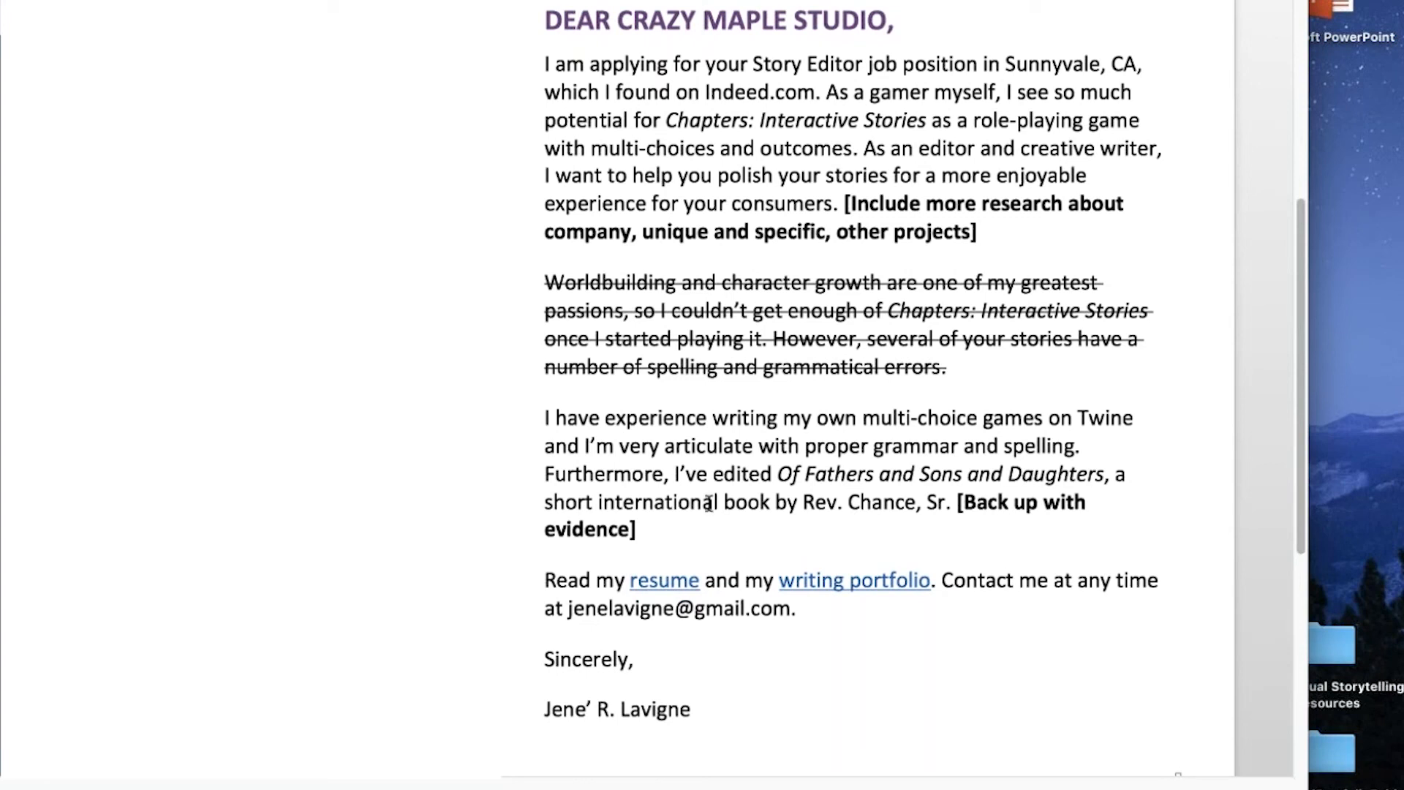
pyautogui.click(676, 521)
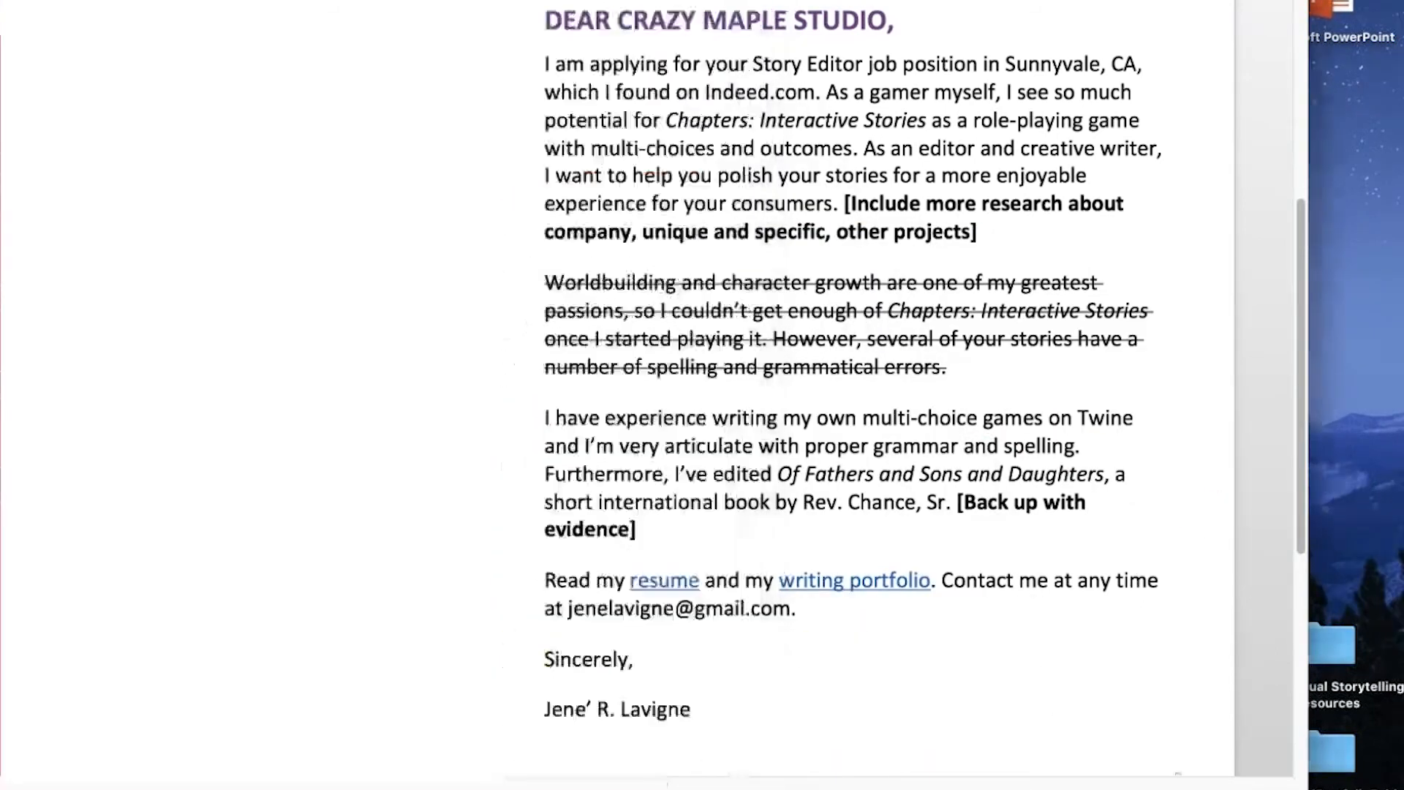
pyautogui.click(945, 502)
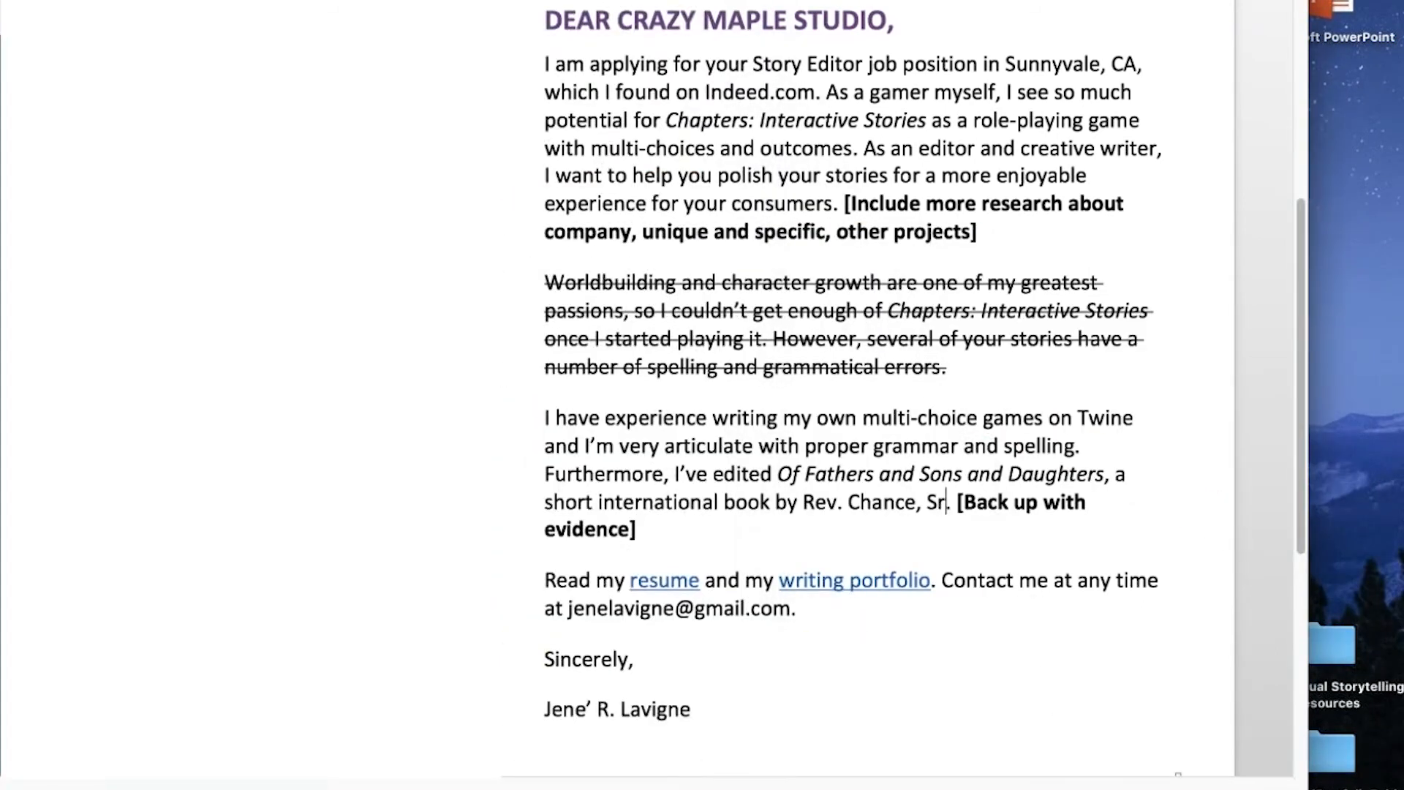
pyautogui.click(725, 531)
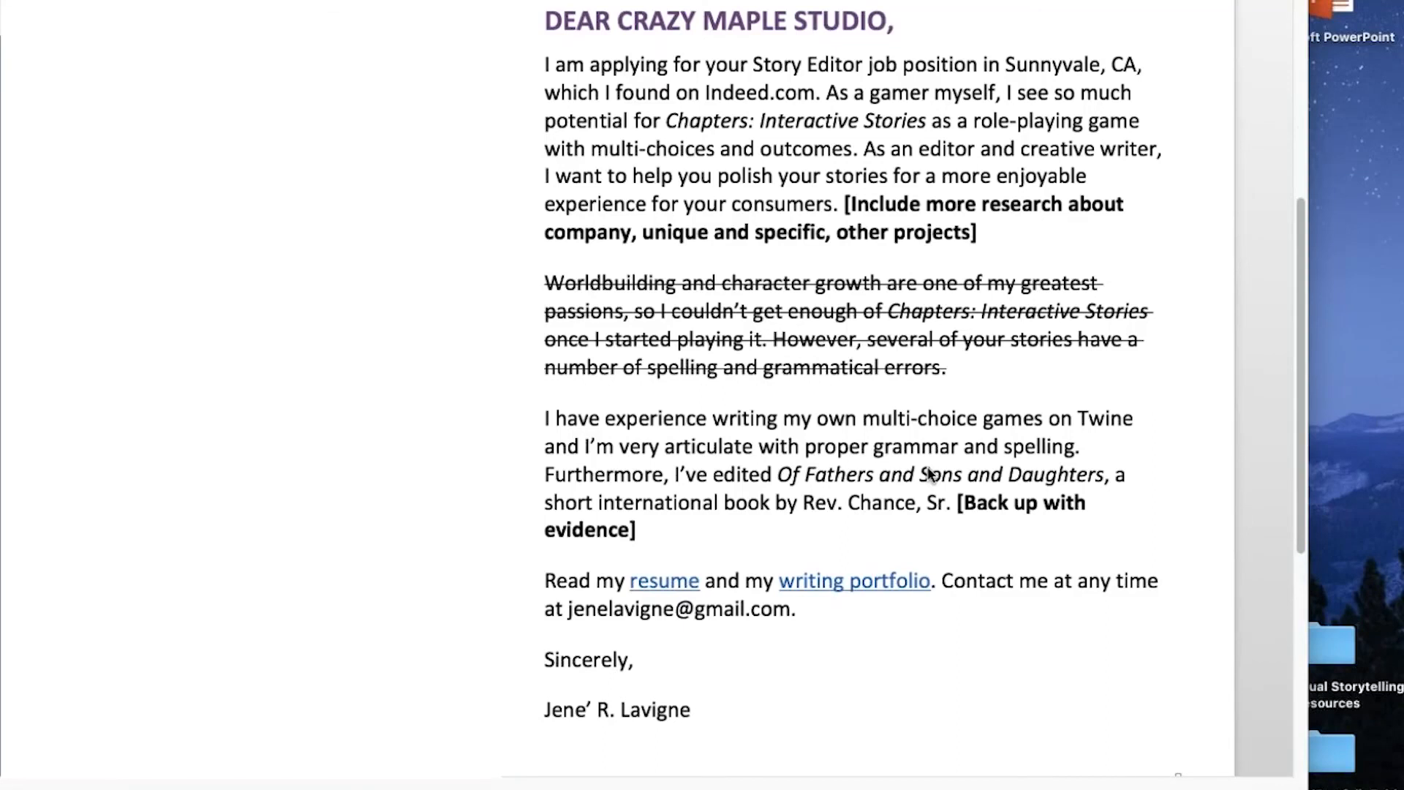
pyautogui.scroll(3, 930, 474)
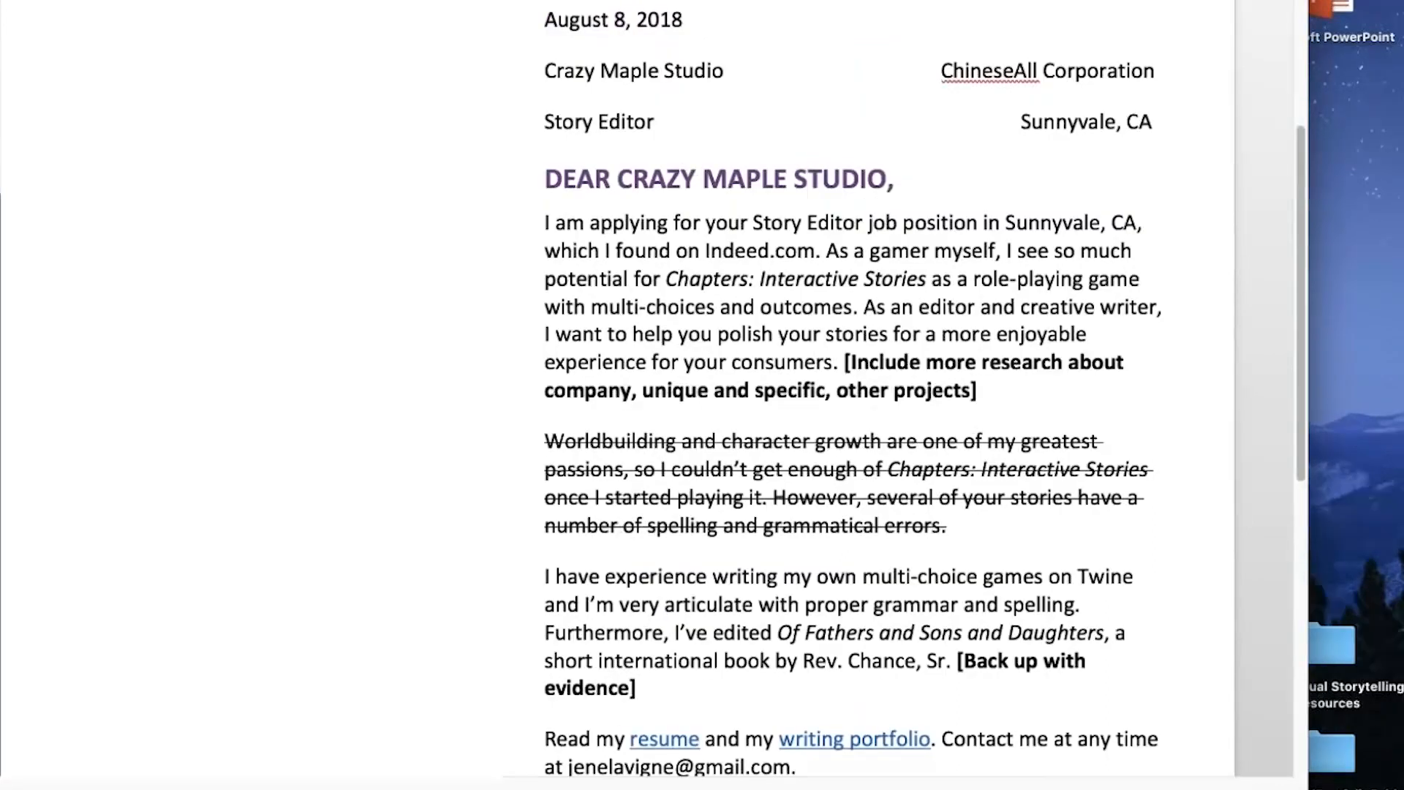
pyautogui.scroll(-2, 1012, 280)
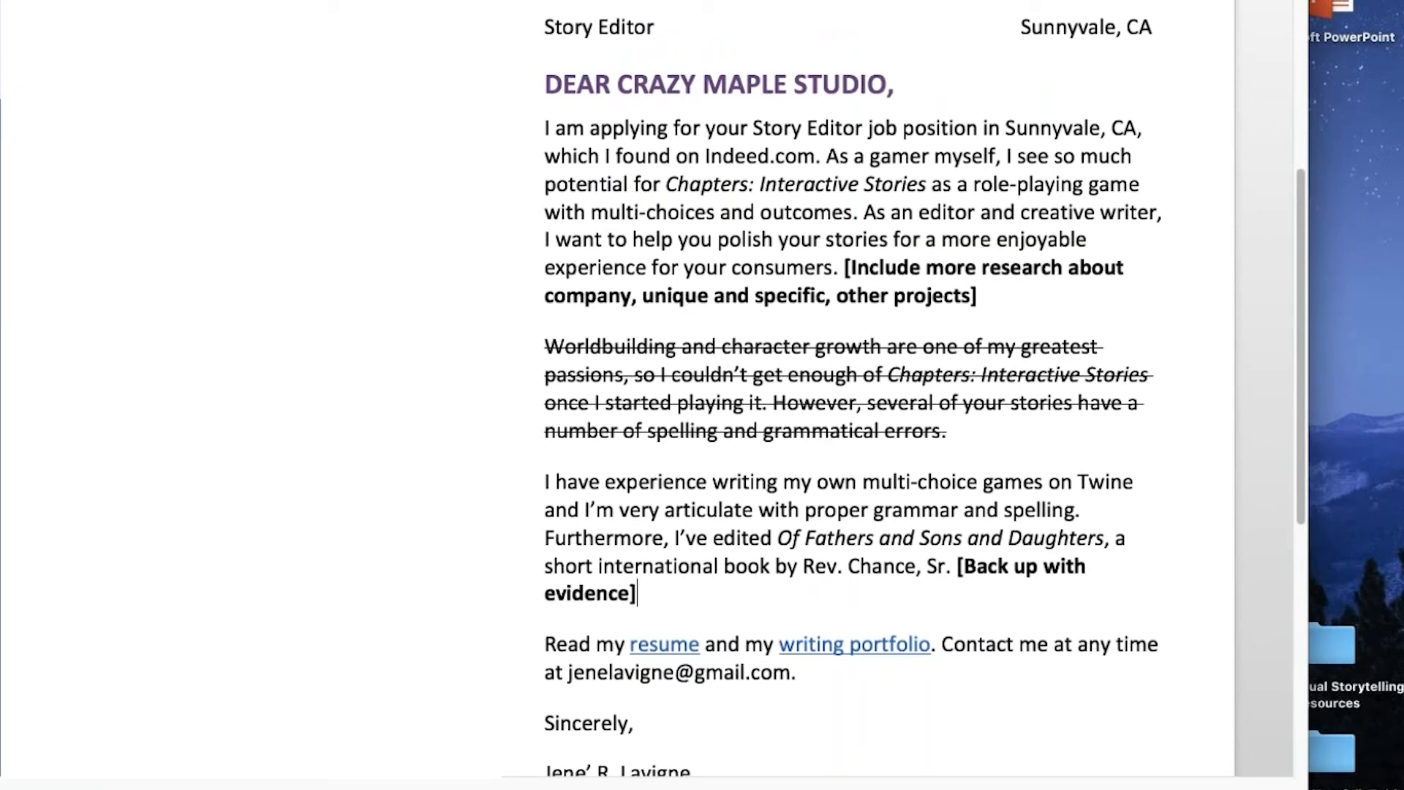
# - Insert "your claims" into the bold bracketed evidence note so that it reads "[Back up your claims with evidence]"
pyautogui.scroll(-3, 1043, 468)
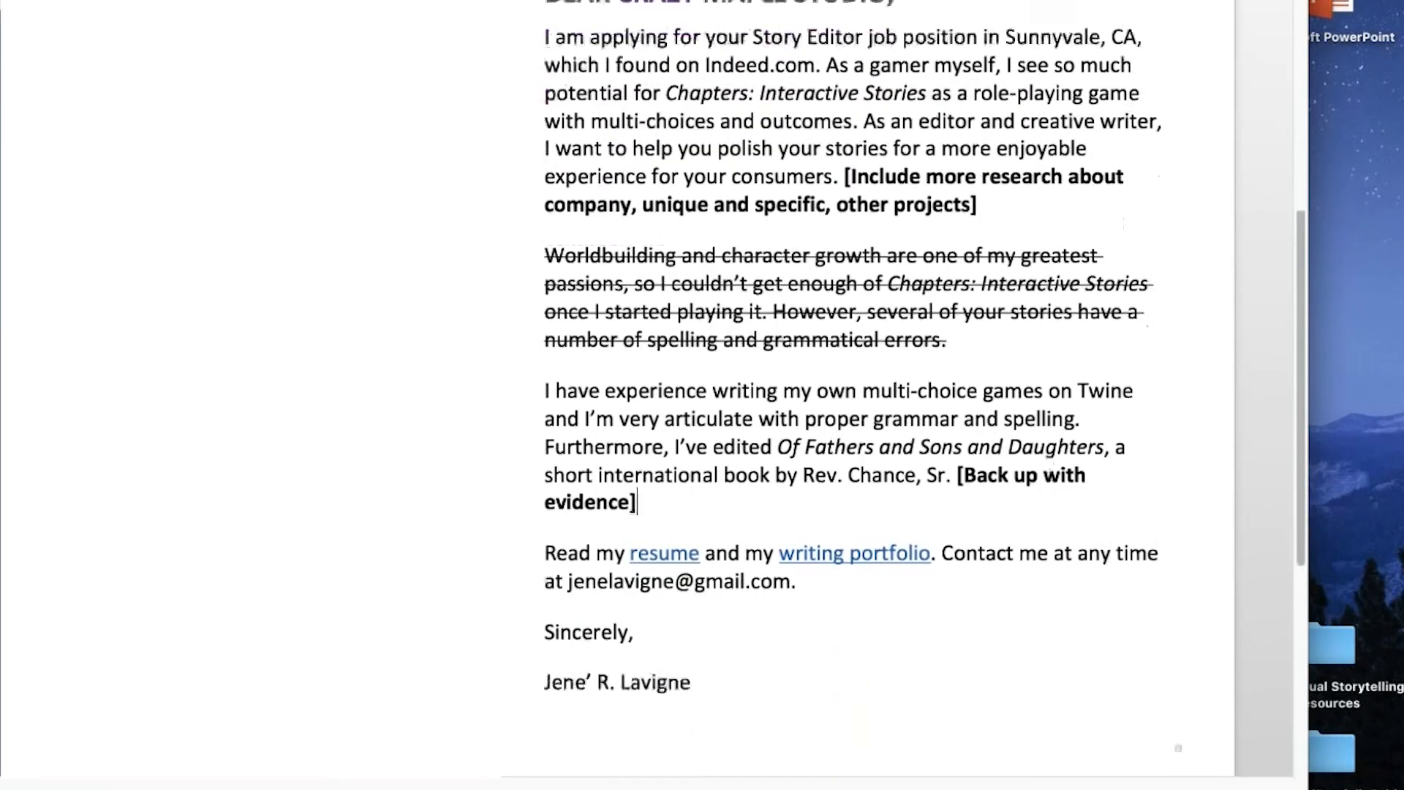
pyautogui.click(1044, 475)
pyautogui.write('your claim')
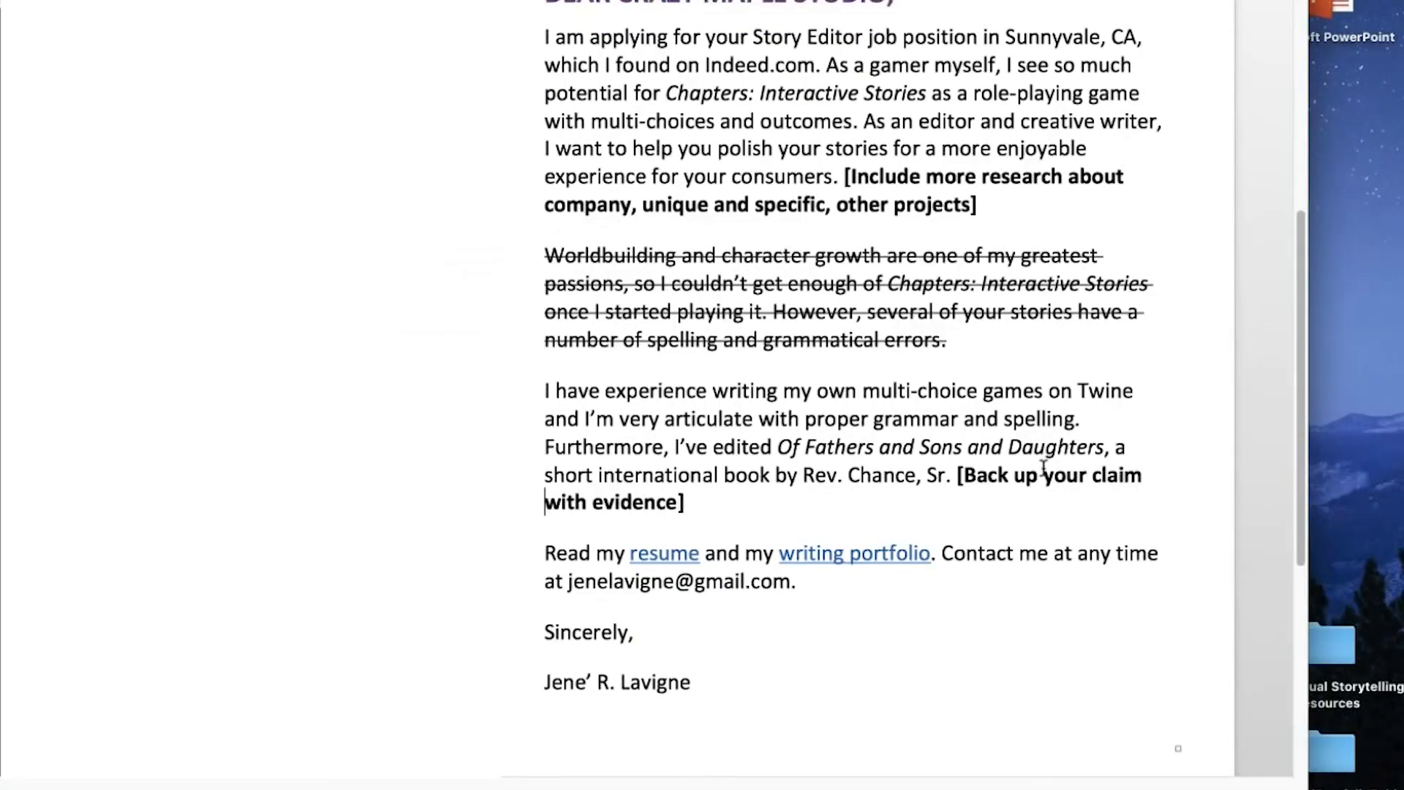
pyautogui.write(' s')
# - Add "; branding video" at the end of the bold evidence note, inside the closing bracket
pyautogui.scroll(2, 1009, 416)
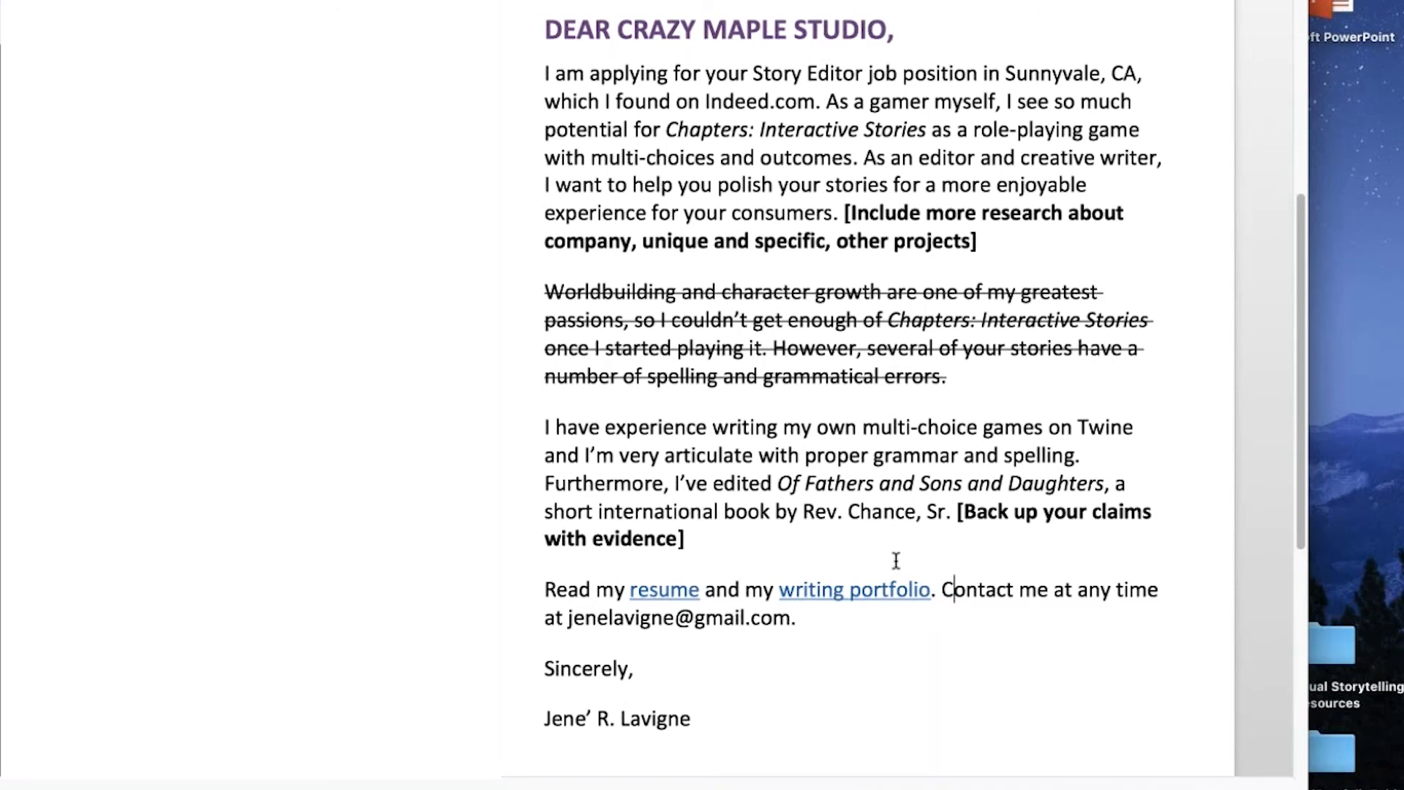
pyautogui.click(693, 528)
pyautogui.press('Left')
pyautogui.write('; bra')
pyautogui.write('nding vi')
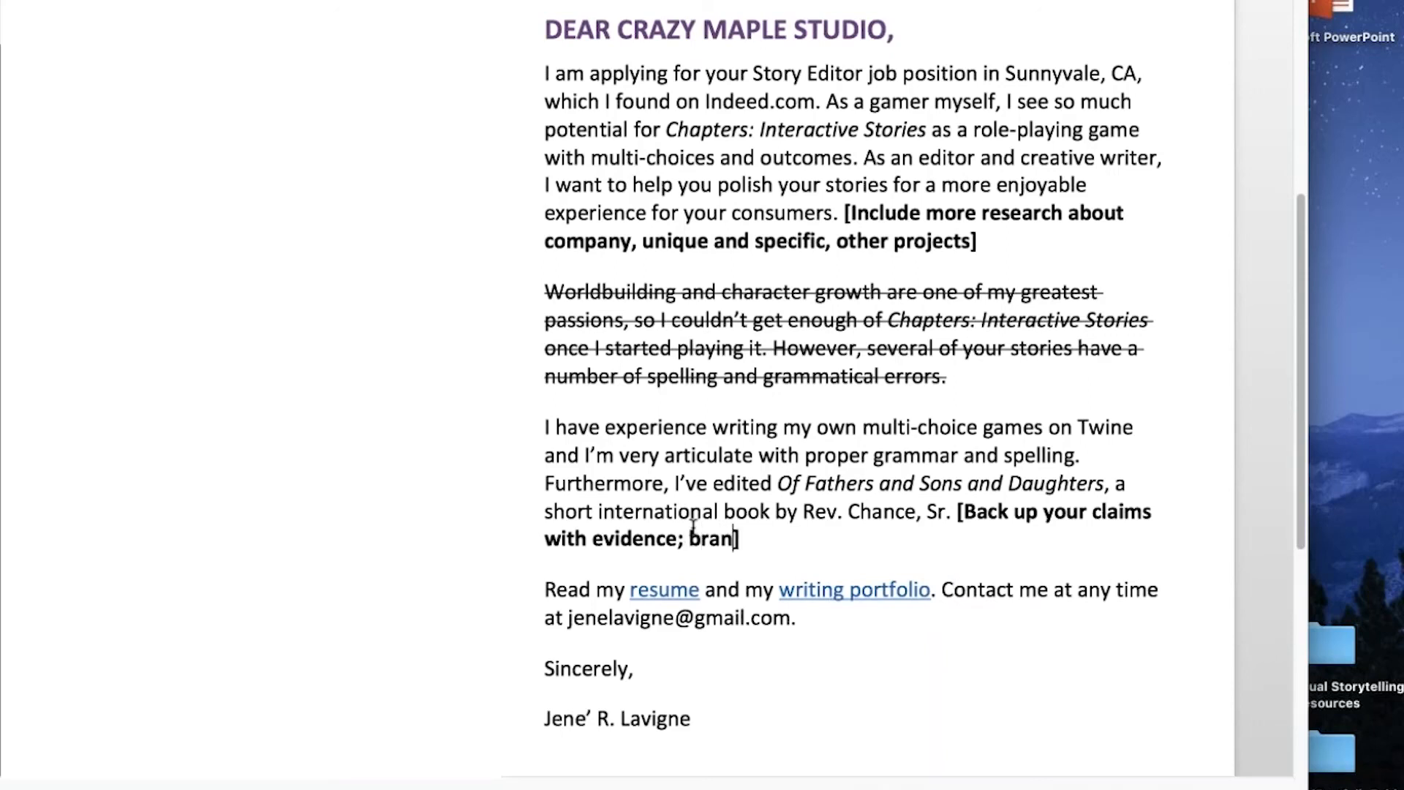
pyautogui.write('deo')
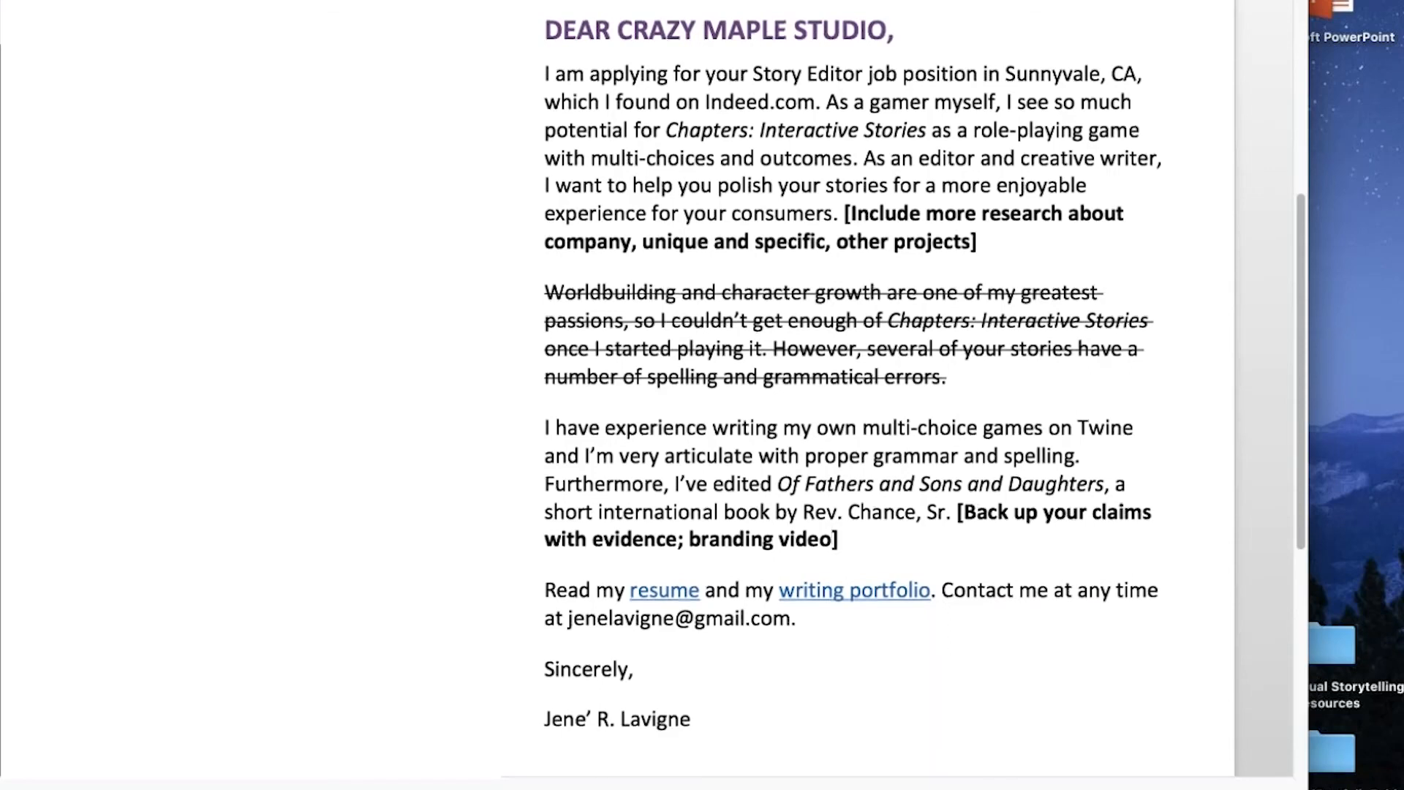
pyautogui.scroll(5, 848, 395)
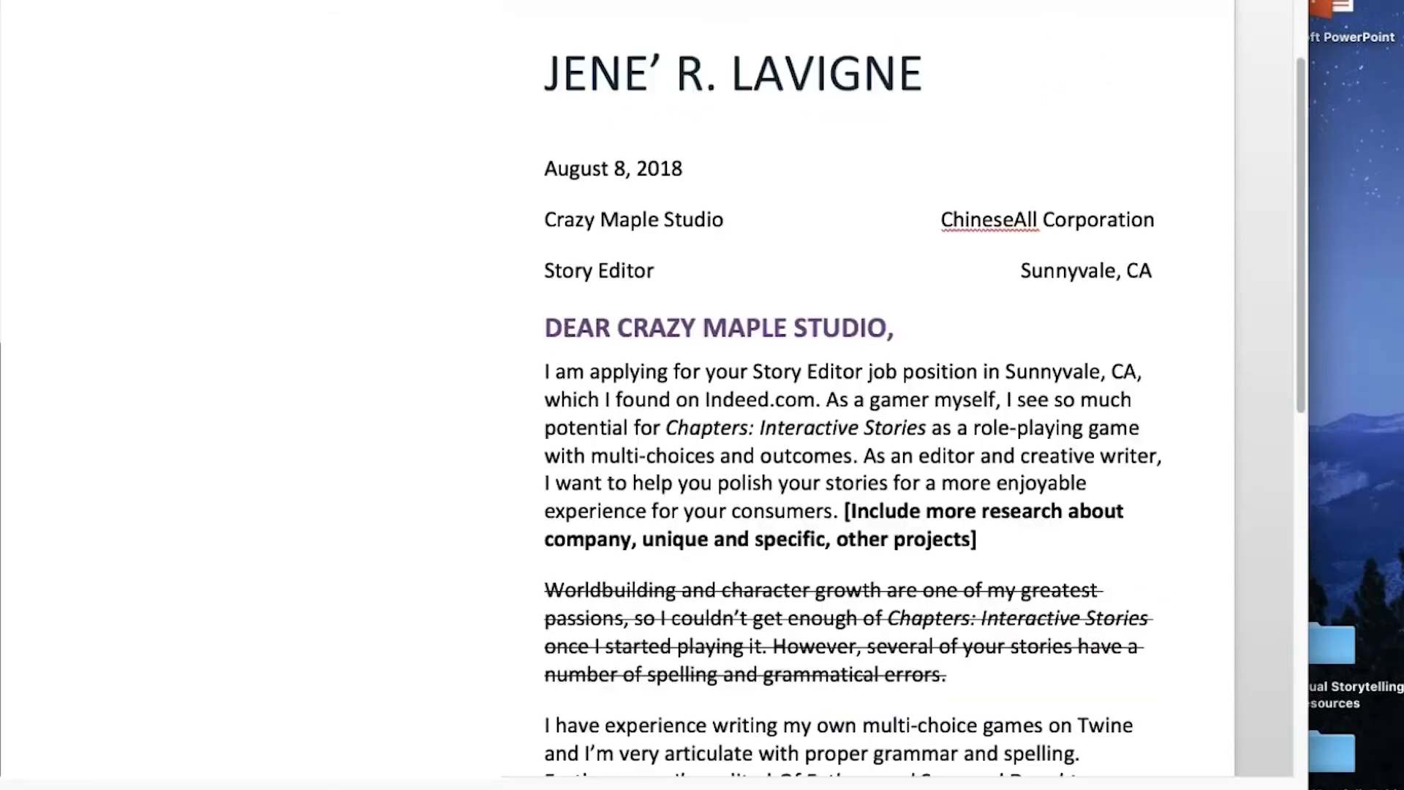
pyautogui.scroll(2, 848, 395)
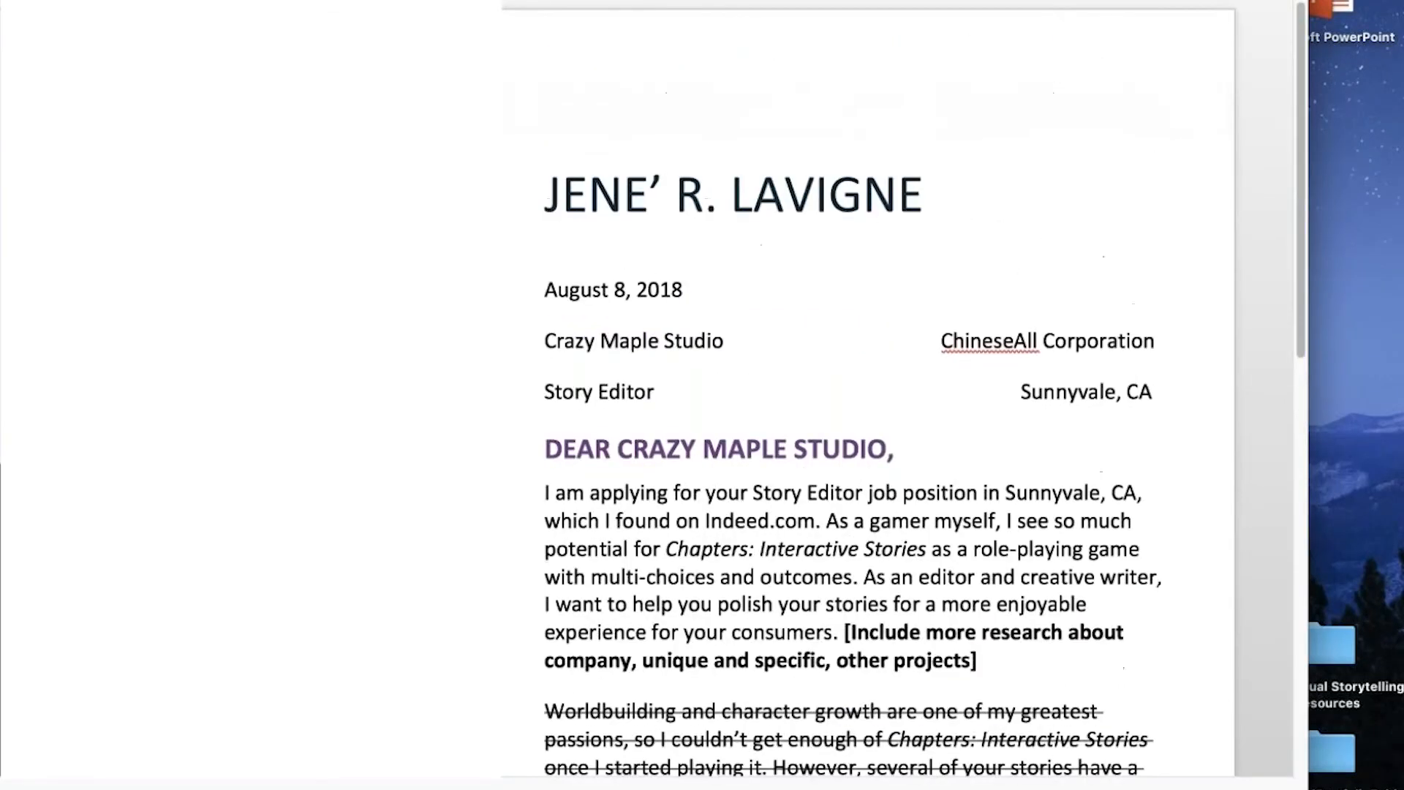
pyautogui.scroll(-4, 972, 545)
pyautogui.scroll(-3, 968, 543)
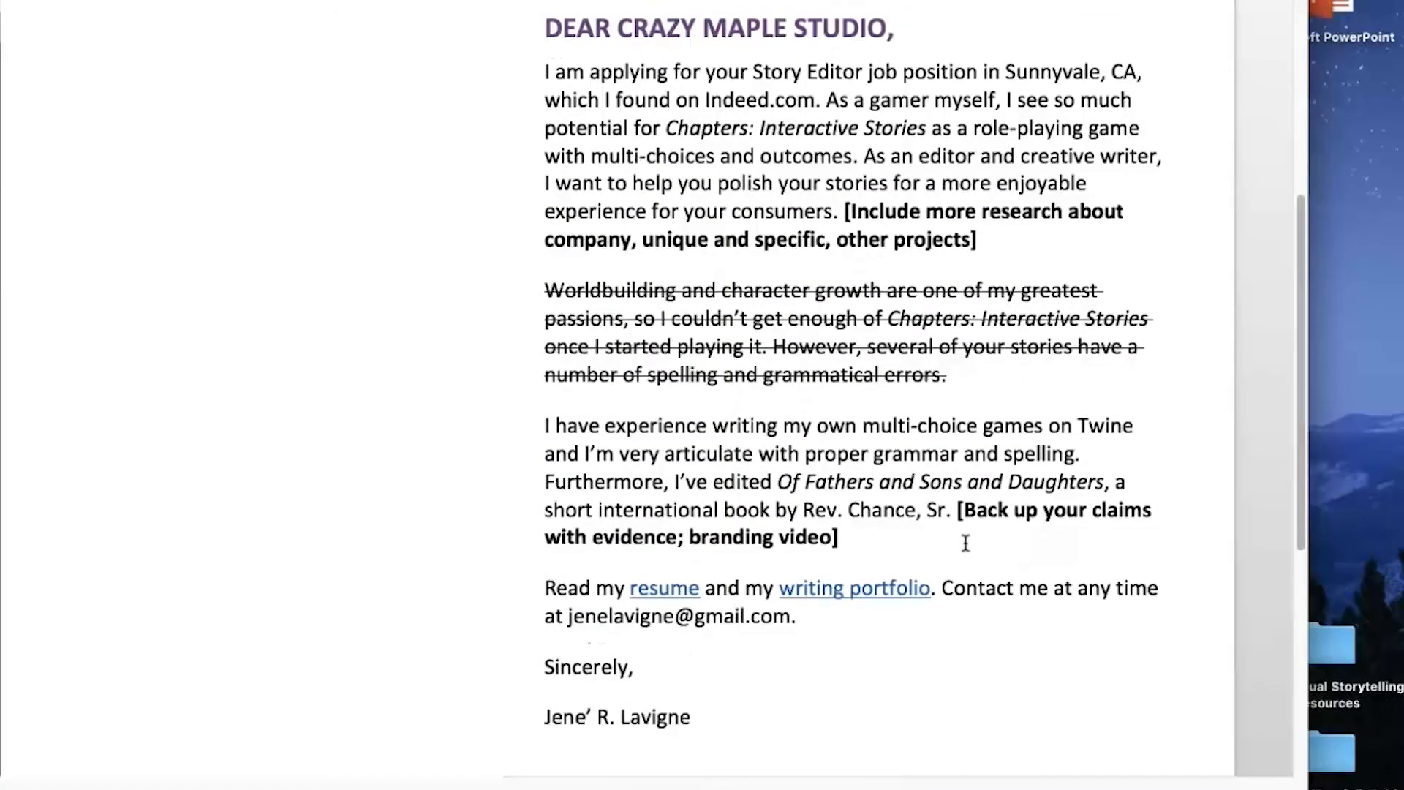
pyautogui.scroll(-1, 965, 543)
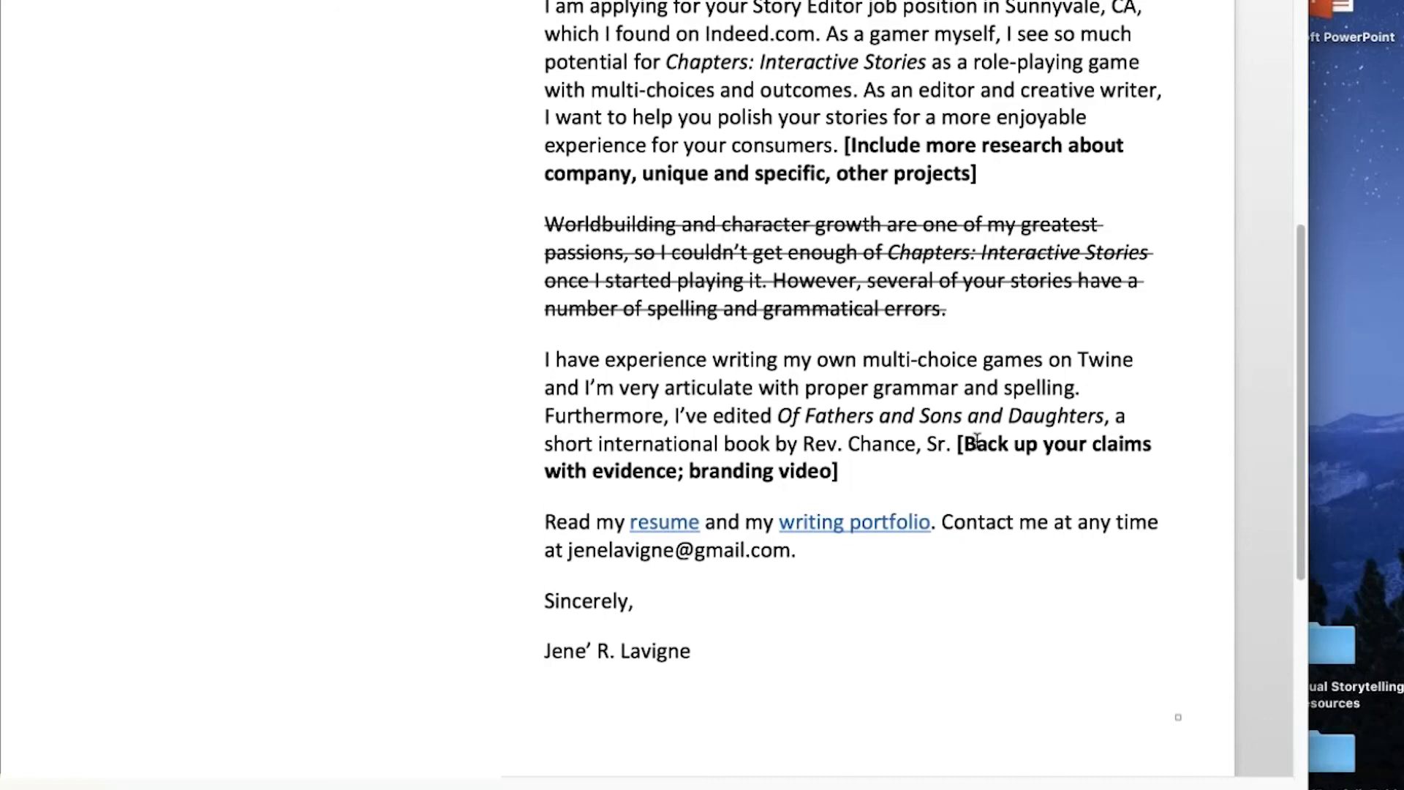
pyautogui.click(910, 482)
pyautogui.scroll(1, 873, 335)
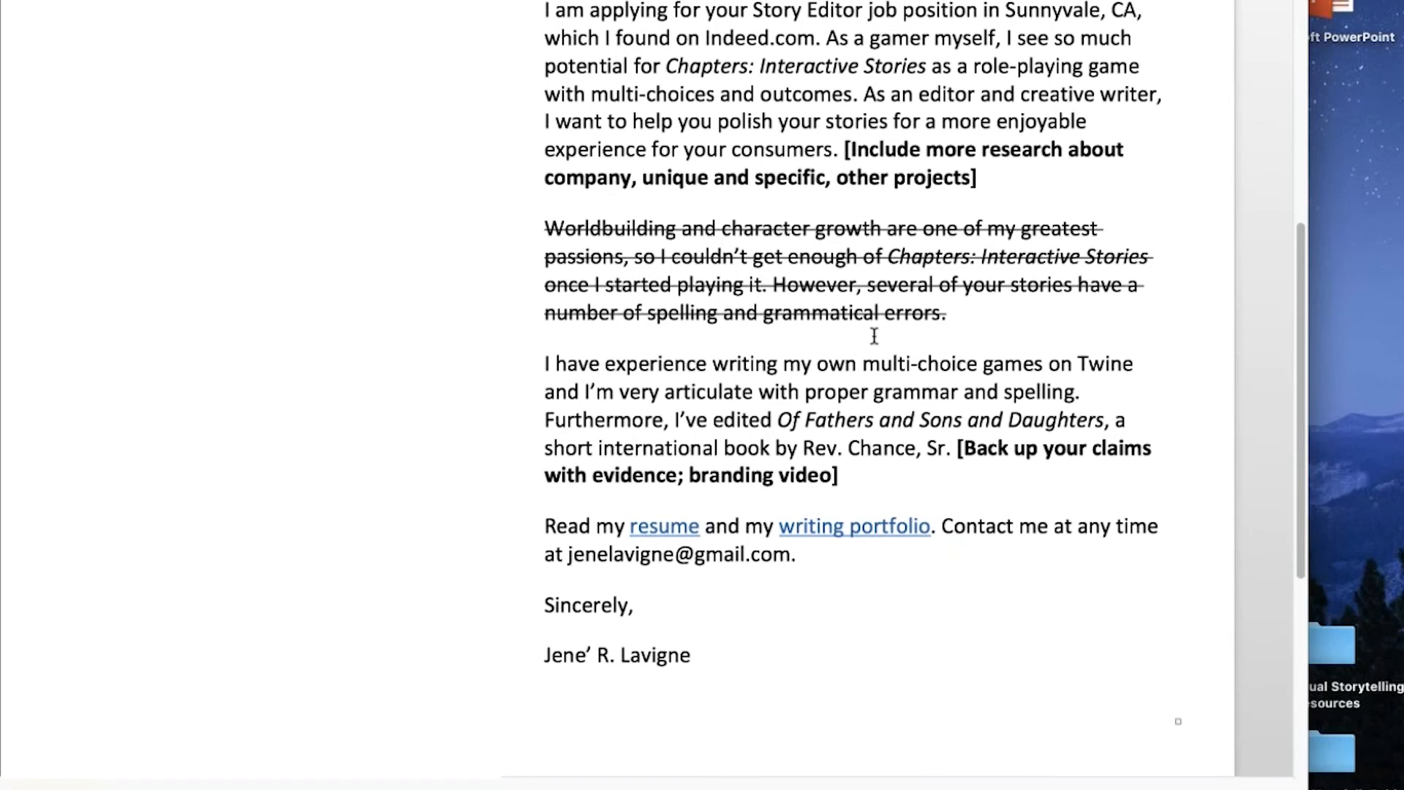